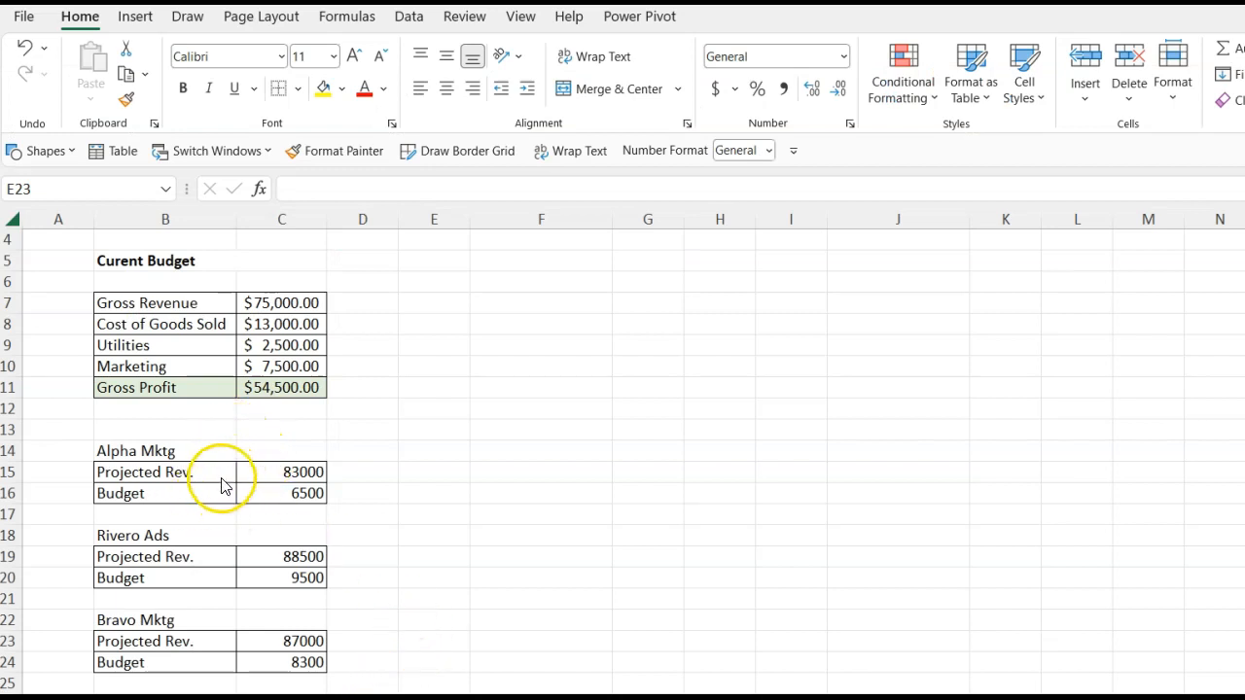
Examine the current budget table and the projected revenue and budget of Alpha Mktg, Rivero Ads and Bravo Mktg.
click(173, 454)
click(173, 455)
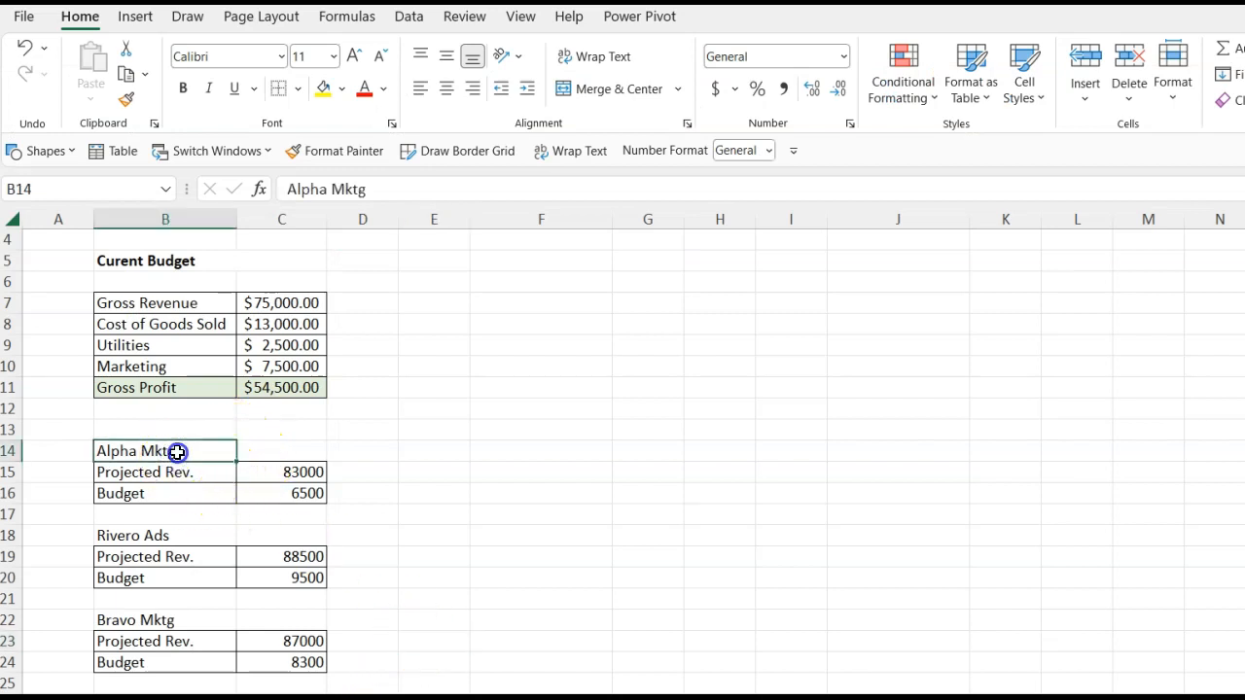
click(178, 534)
click(175, 620)
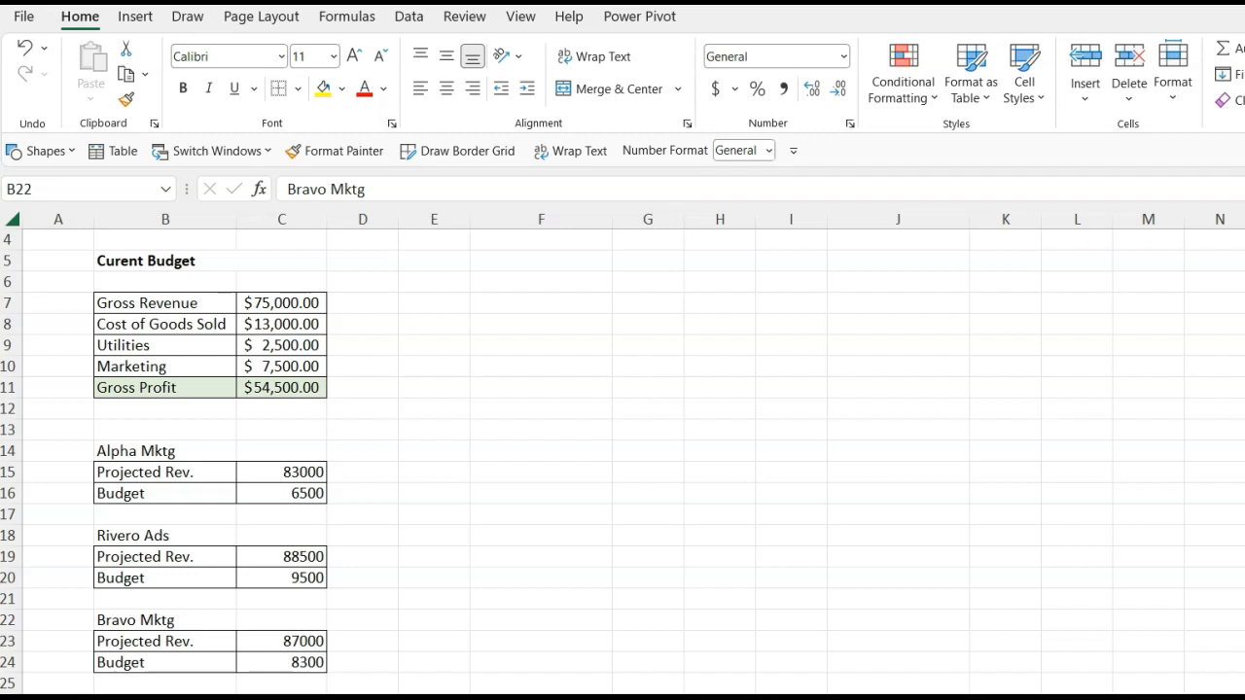
click(150, 306)
drag(152, 304, 314, 383)
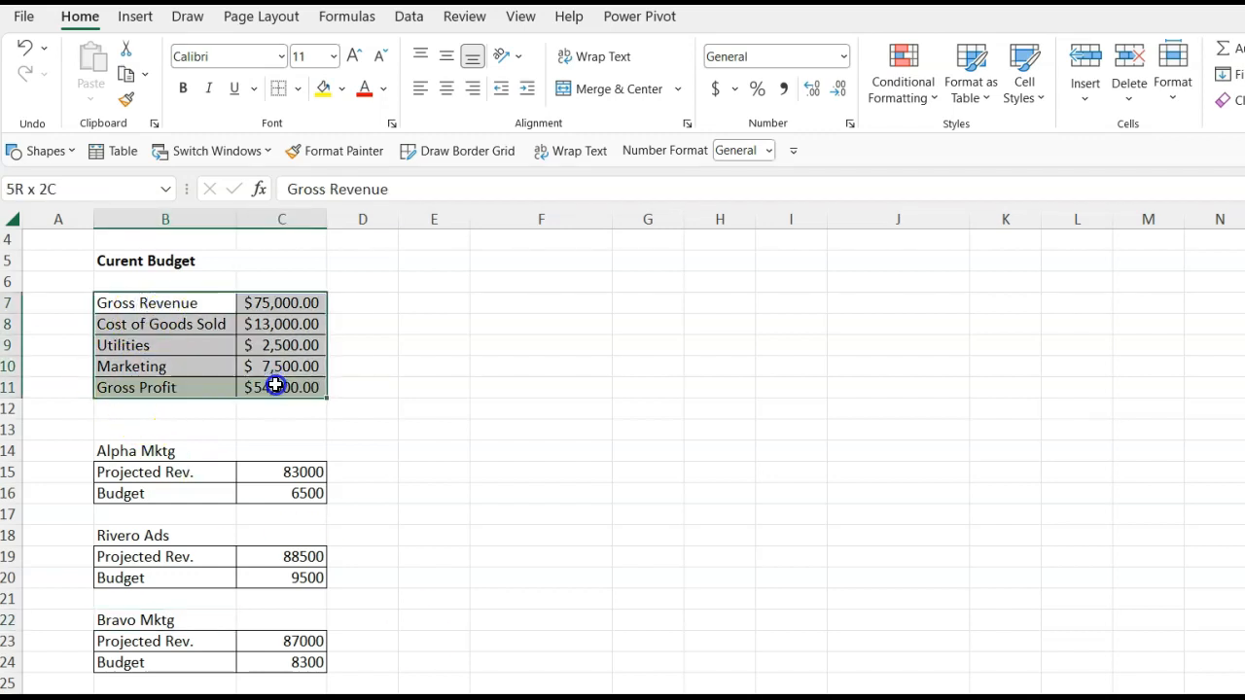
click(363, 402)
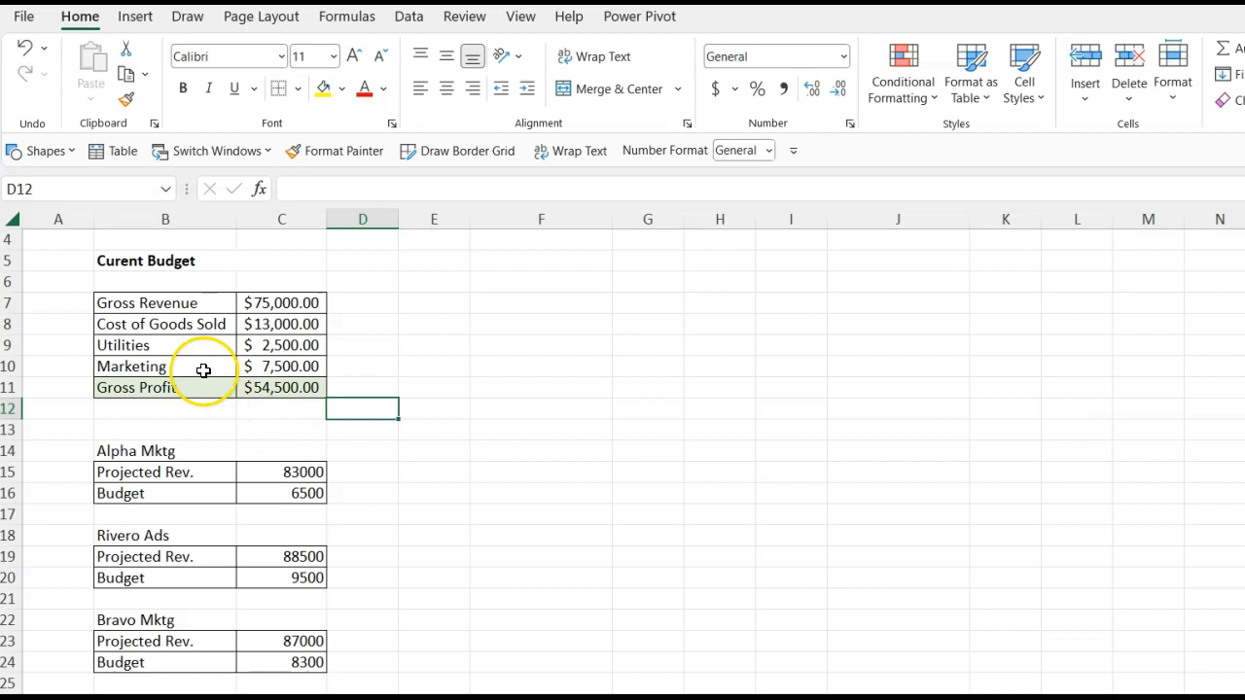
drag(200, 369, 272, 368)
click(125, 451)
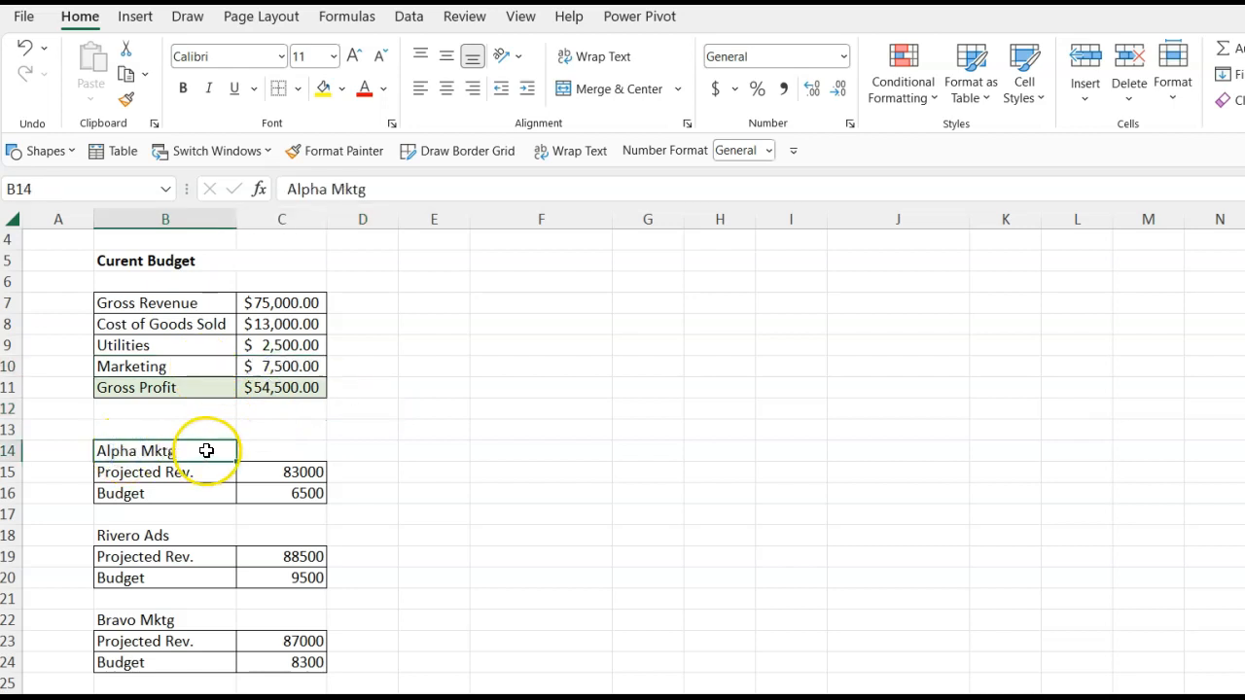
click(200, 536)
click(199, 619)
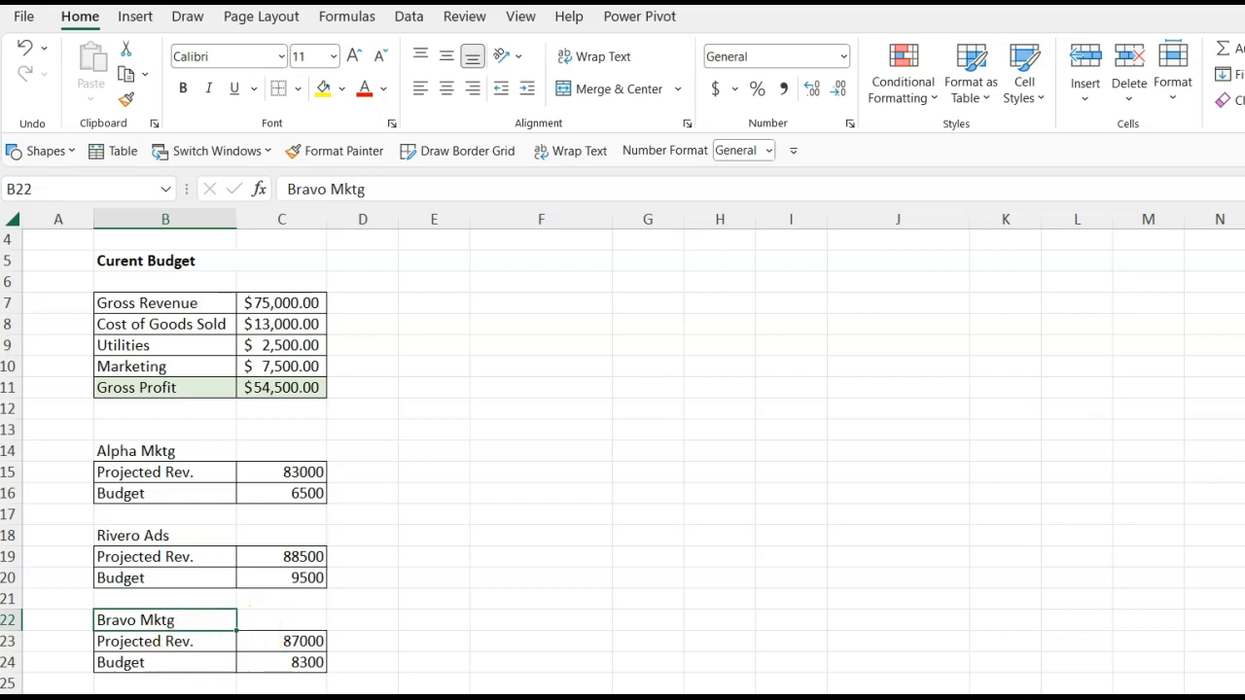
click(224, 474)
drag(271, 472, 277, 493)
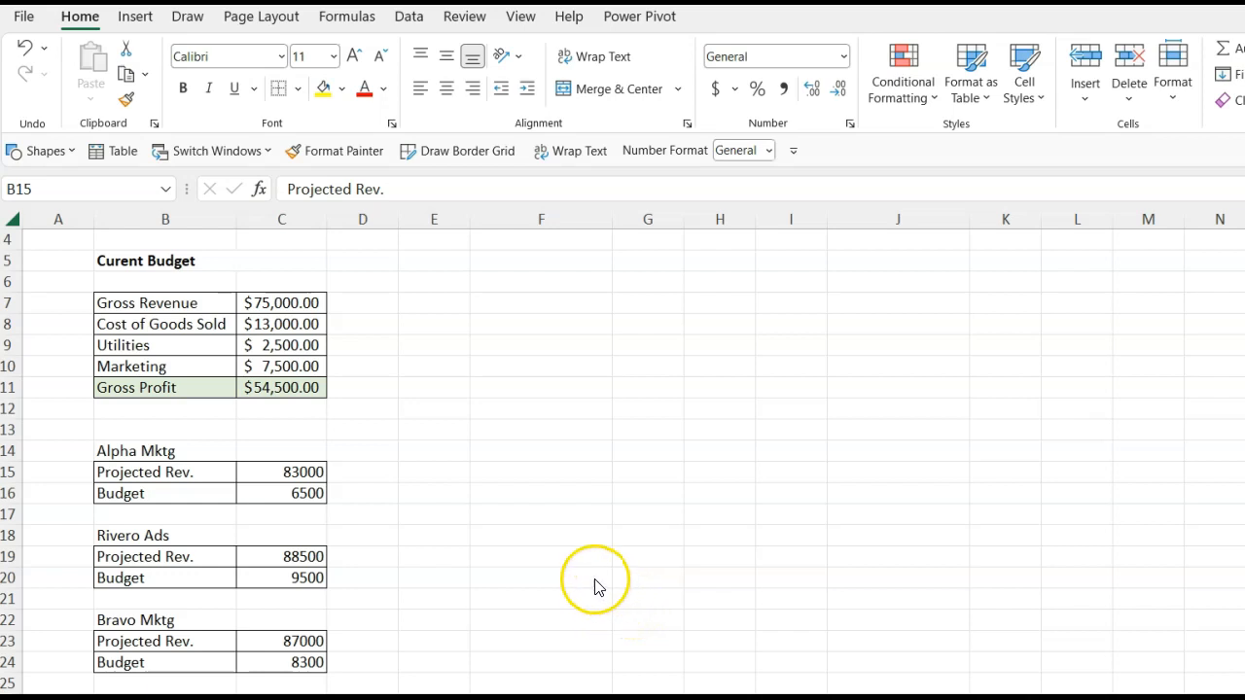
key(shift+Right)
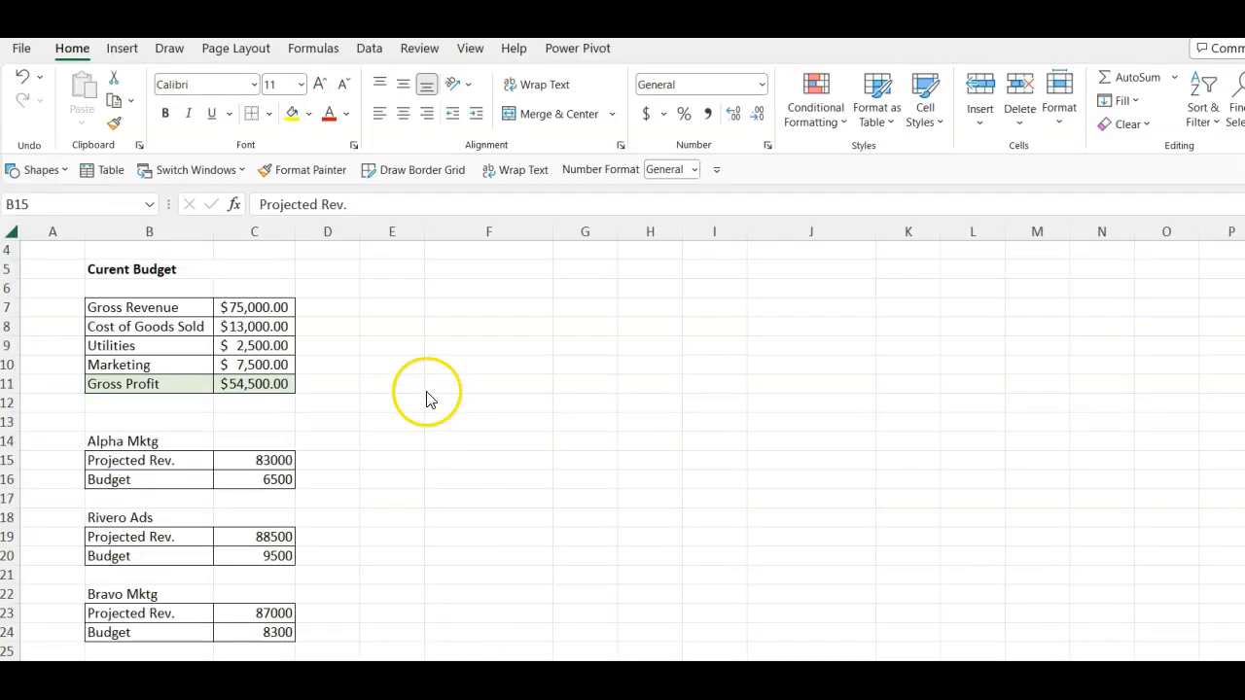
Start a new what-if scenario in the Scenario Manager and name it Actual Budget.
click(369, 54)
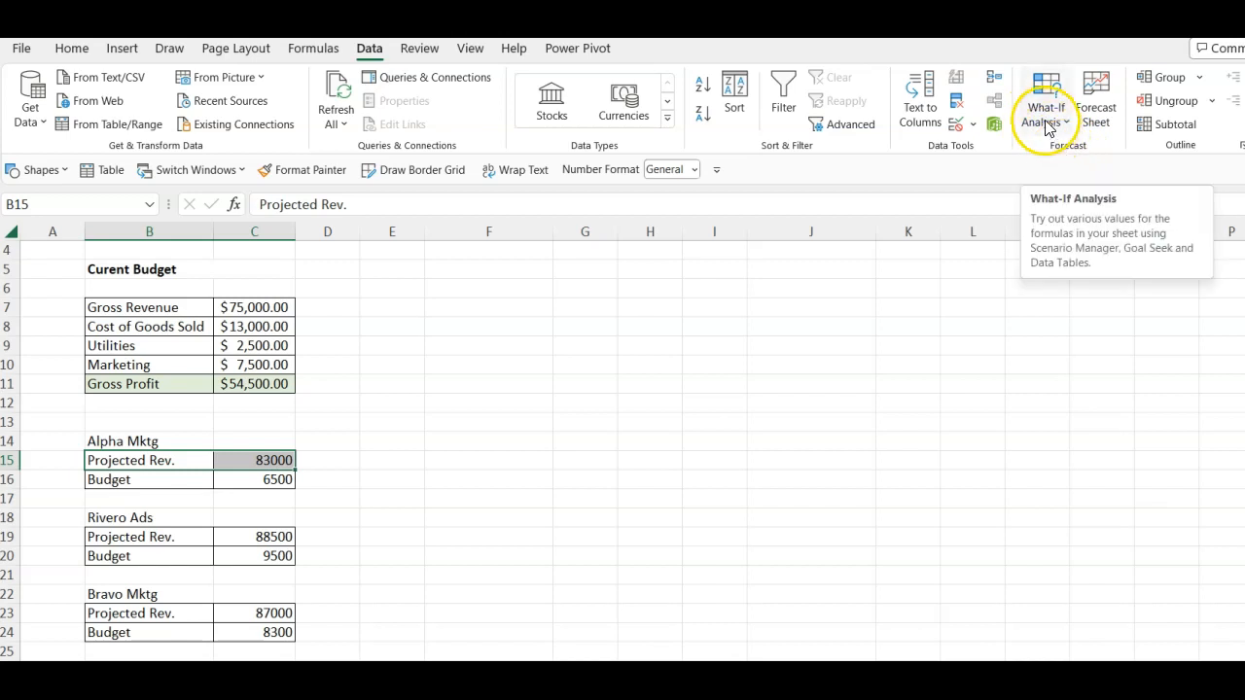
click(1045, 122)
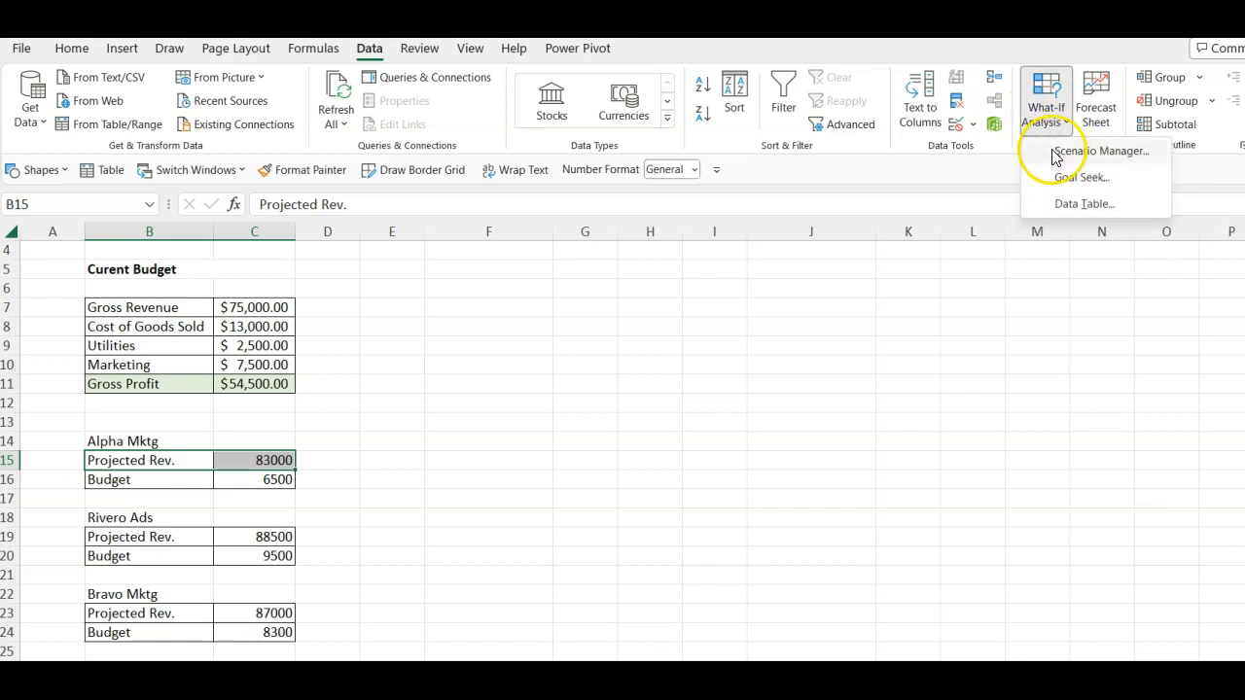
click(1054, 154)
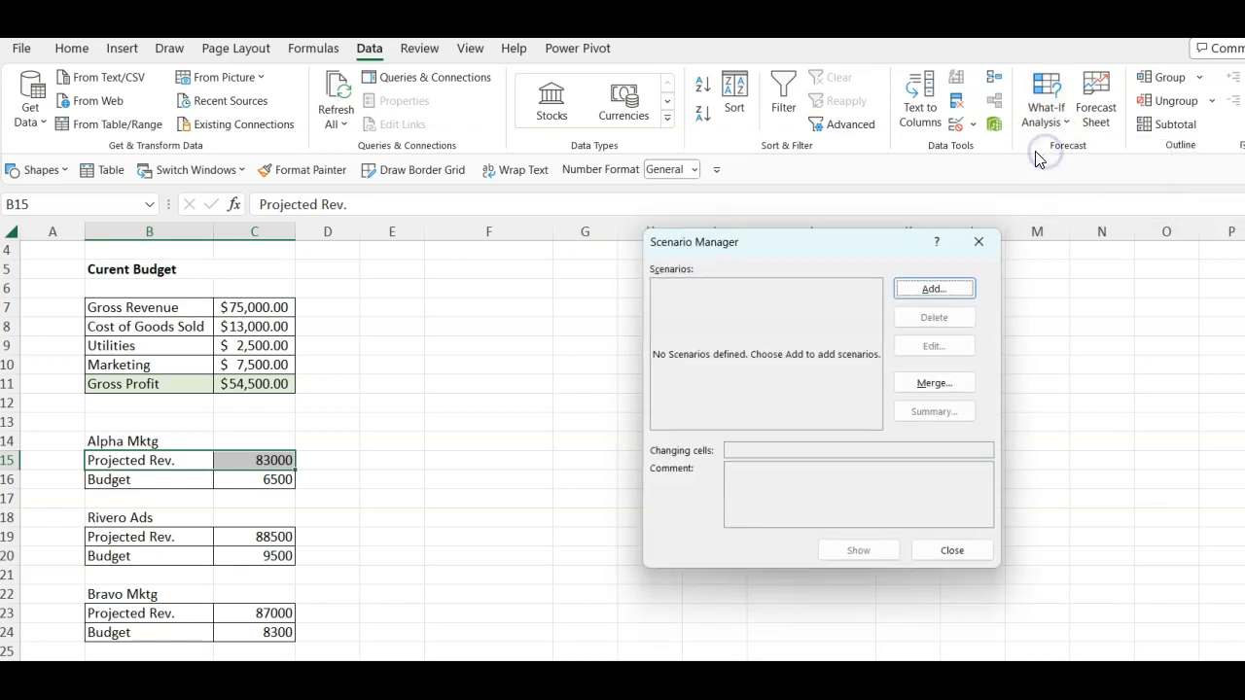
click(929, 292)
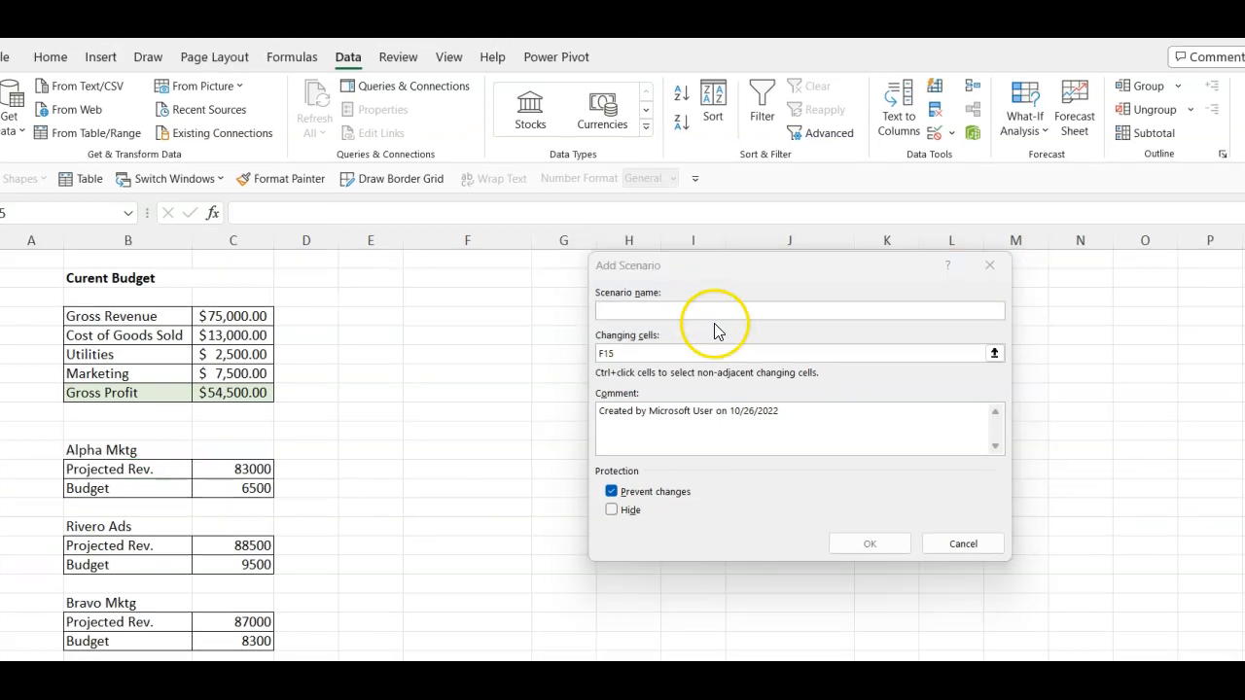
click(707, 310)
text(Actual Budget)
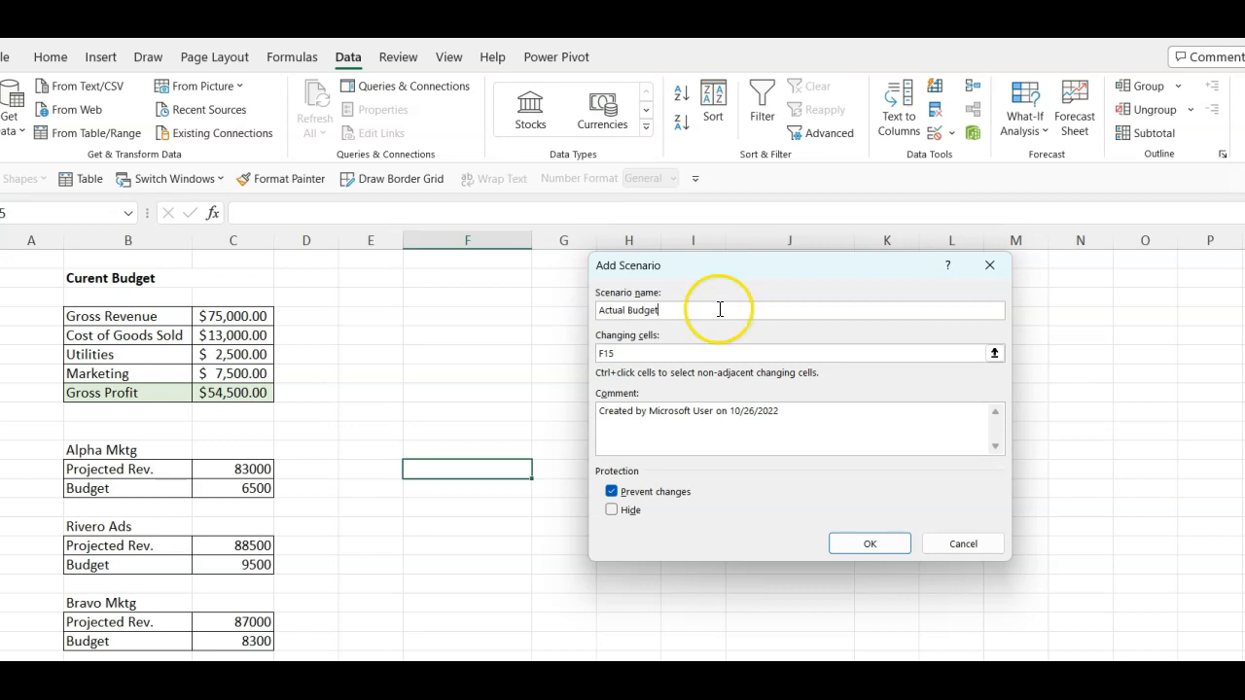
Set the Actual Budget scenario's changing cells to Gross Revenue C7 and Marketing C10, and accept the scenario definition.
click(994, 354)
click(243, 320)
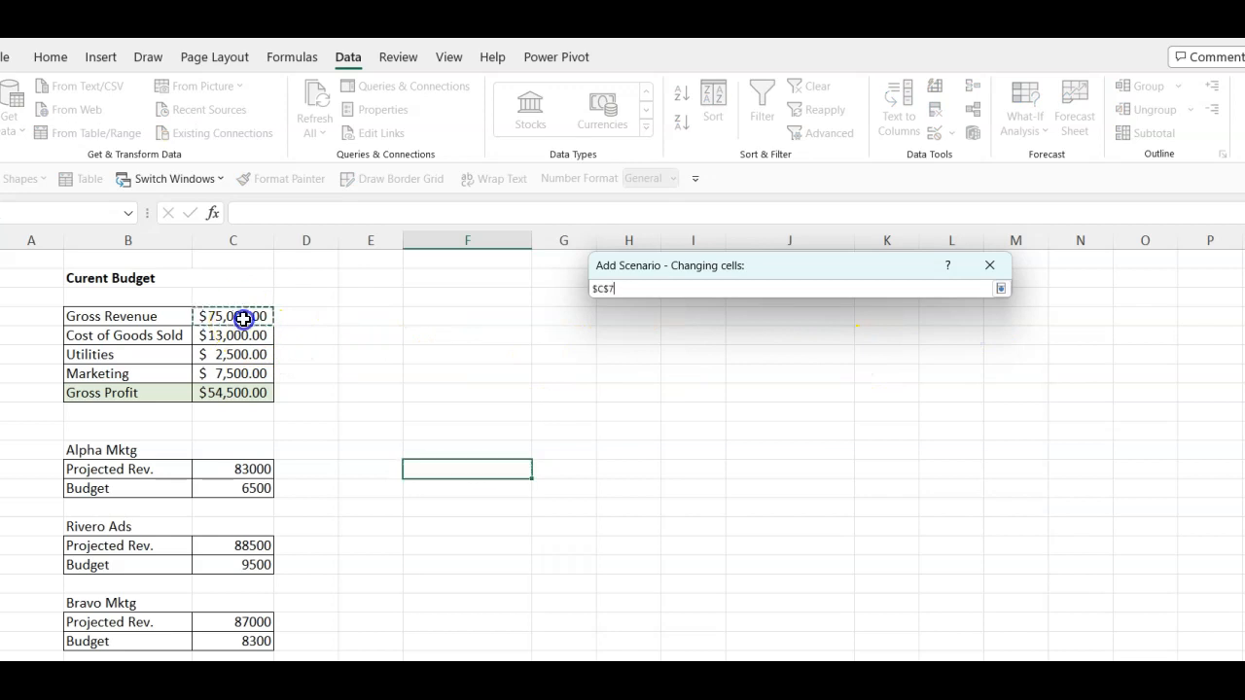
ctrl+click(243, 374)
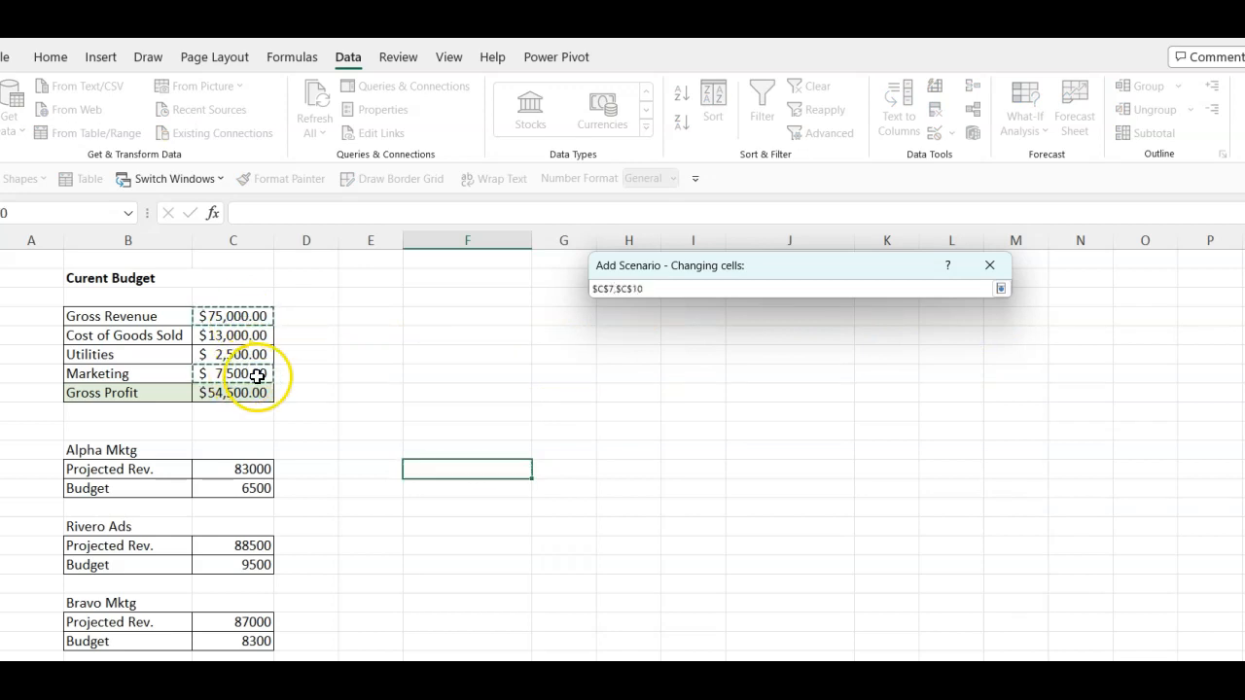
click(1000, 289)
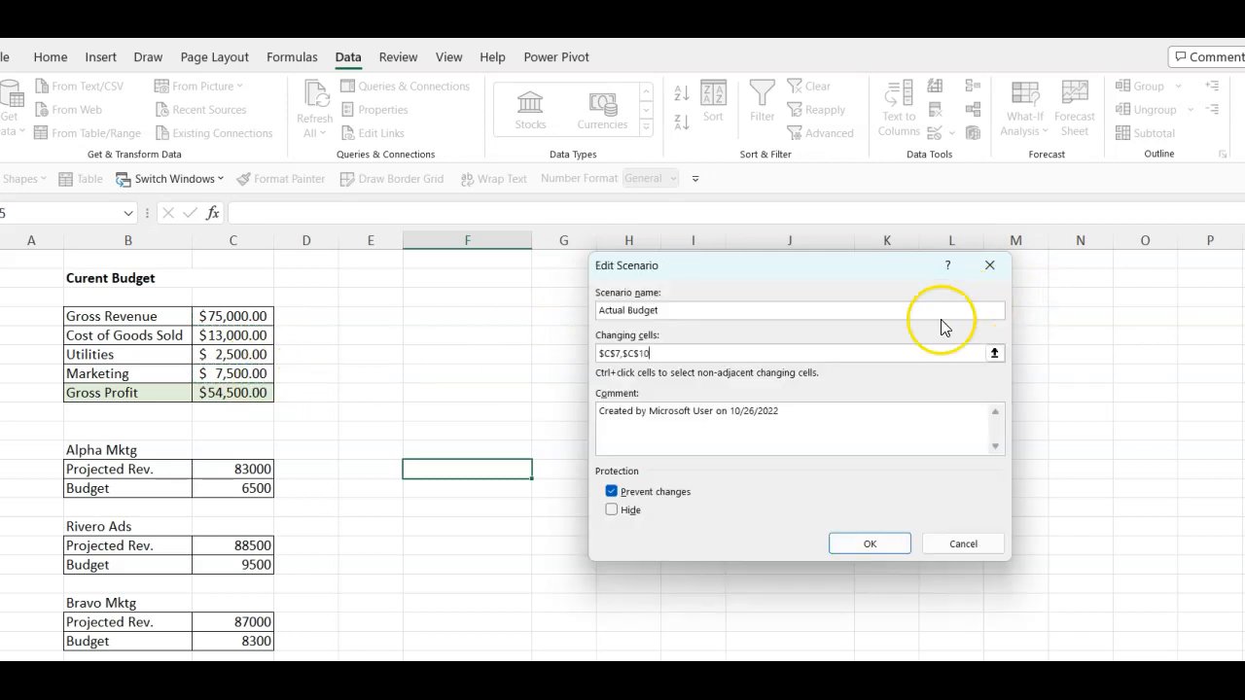
click(868, 543)
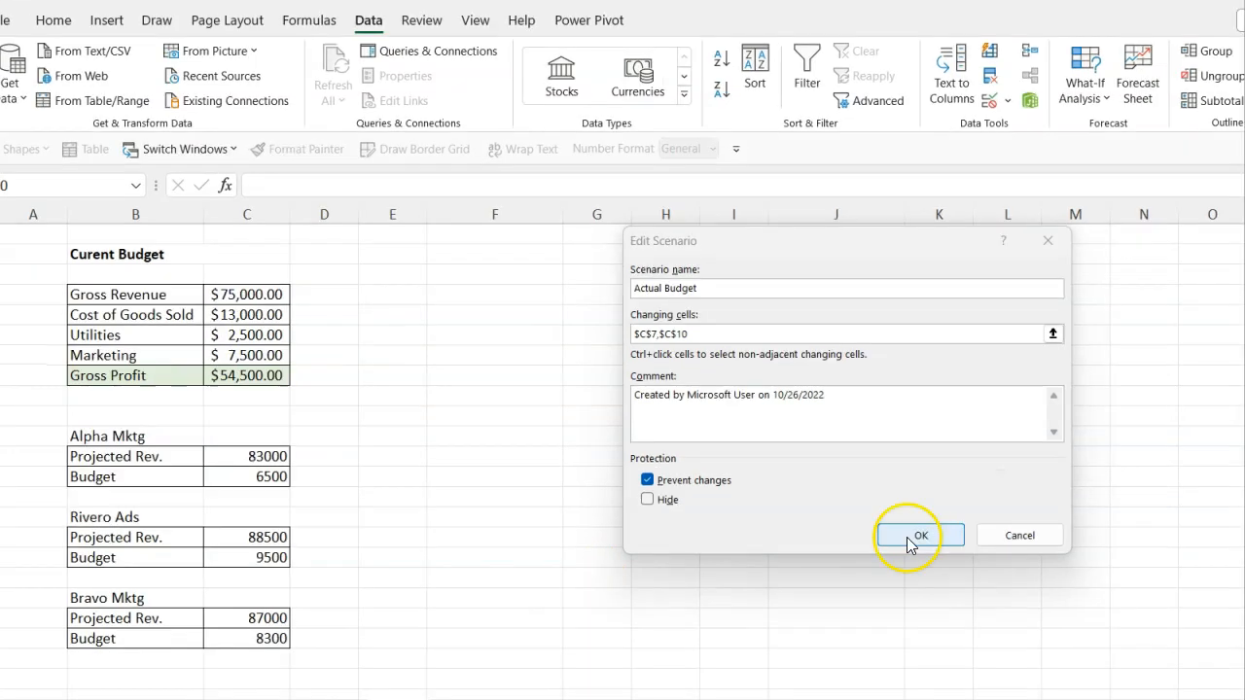
click(859, 542)
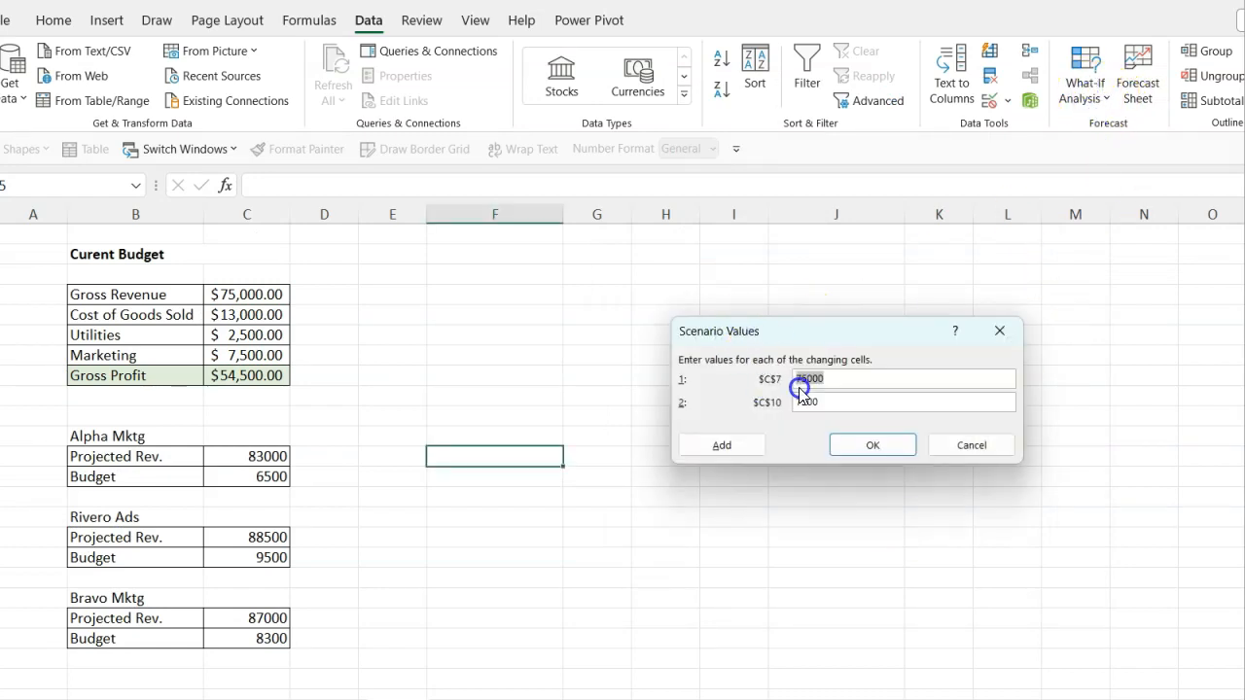
Keep the Actual Budget values and add a scenario named Alpha with C7 set to 83000 and C10 to 6500.
click(722, 442)
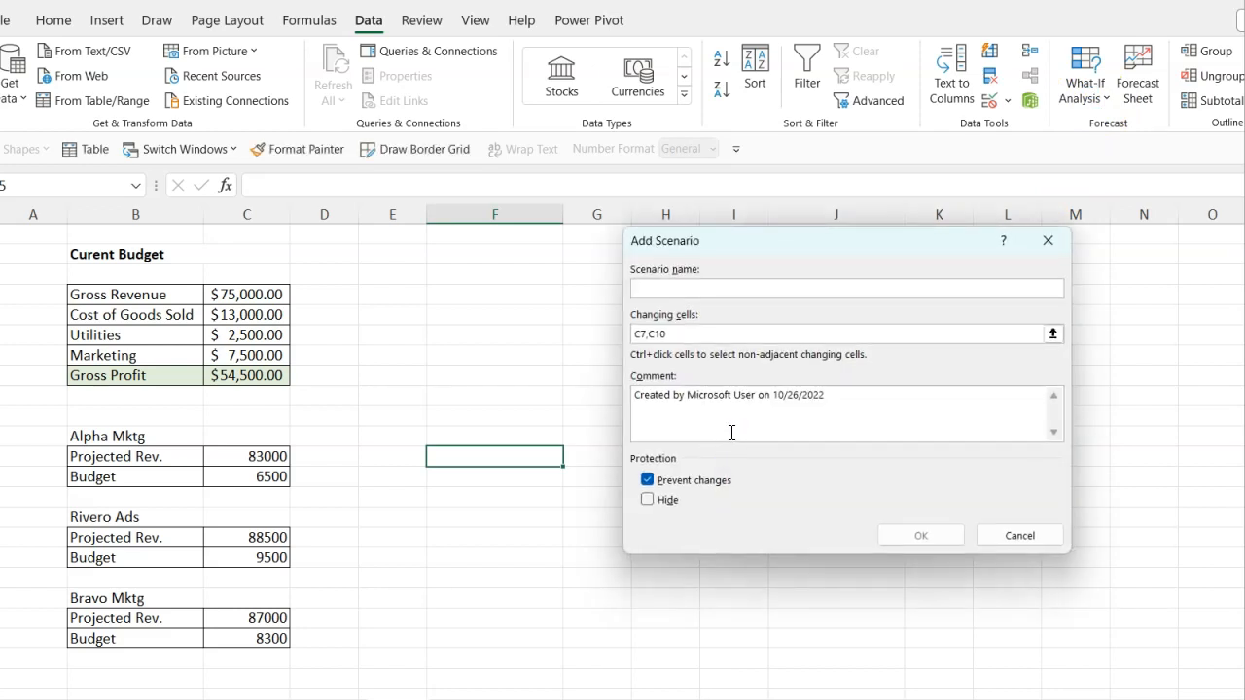
text(Alpha)
click(901, 534)
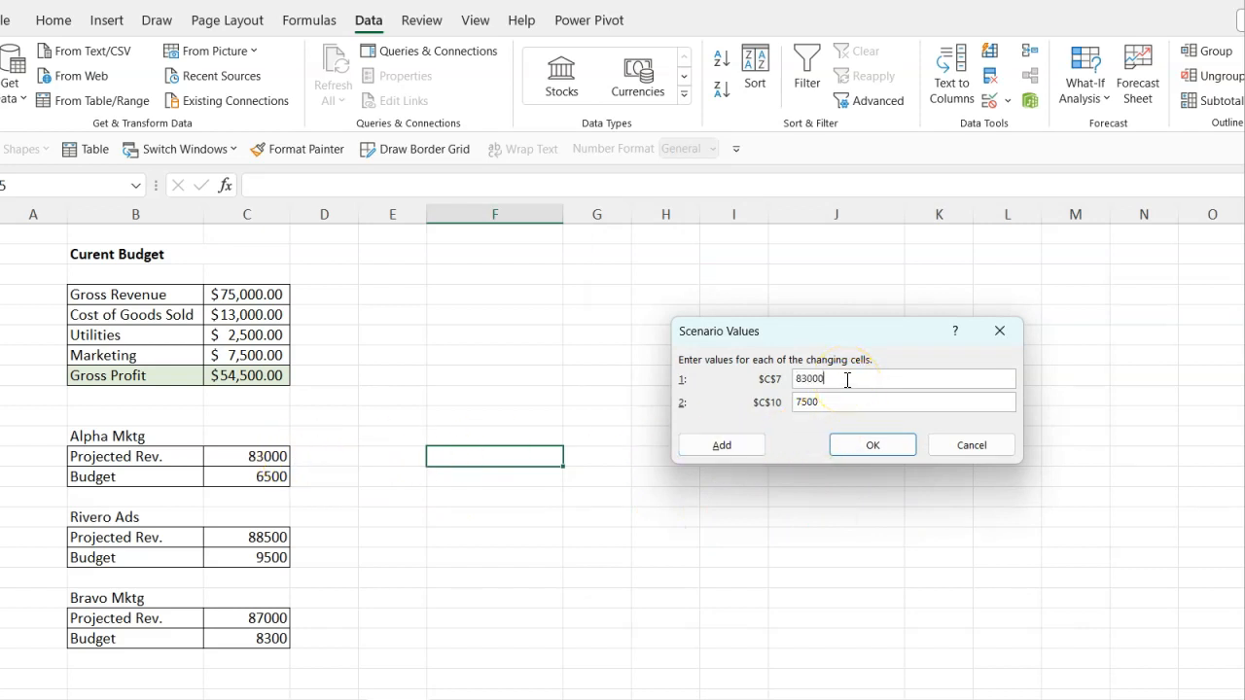
click(803, 402)
key(BackSpace)
text(6)
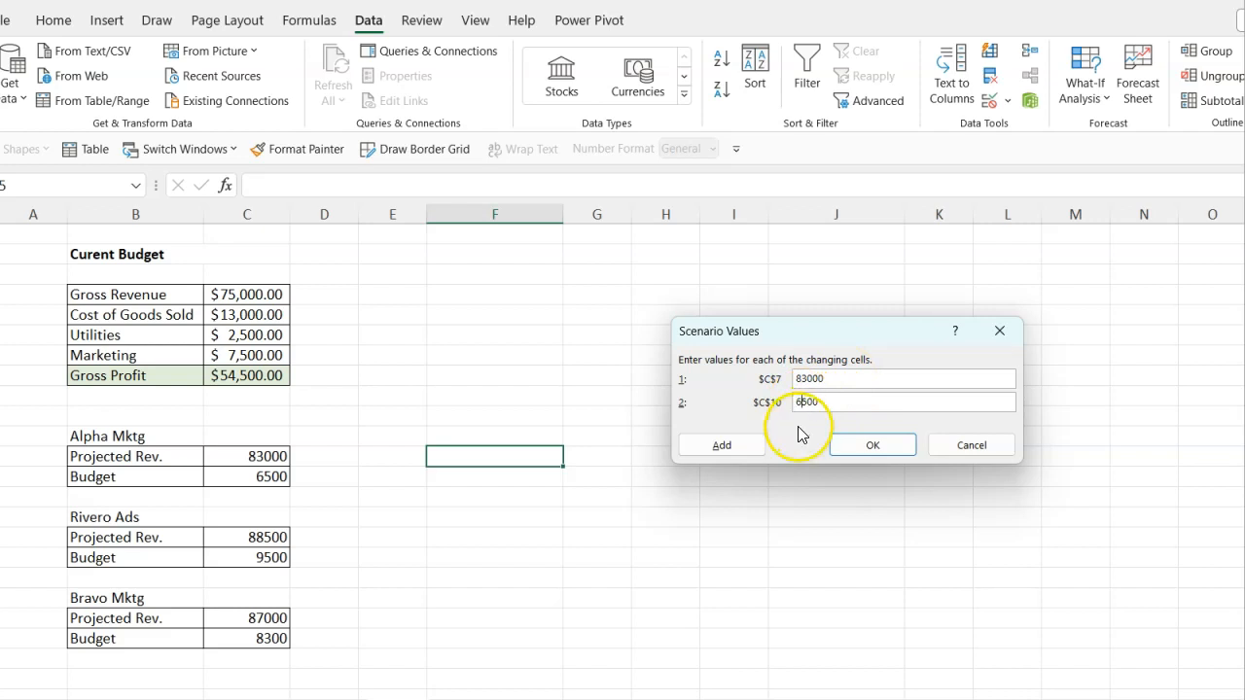
Add a scenario named Rivero with C7 set to 88500 and C10 set to 9500.
click(731, 445)
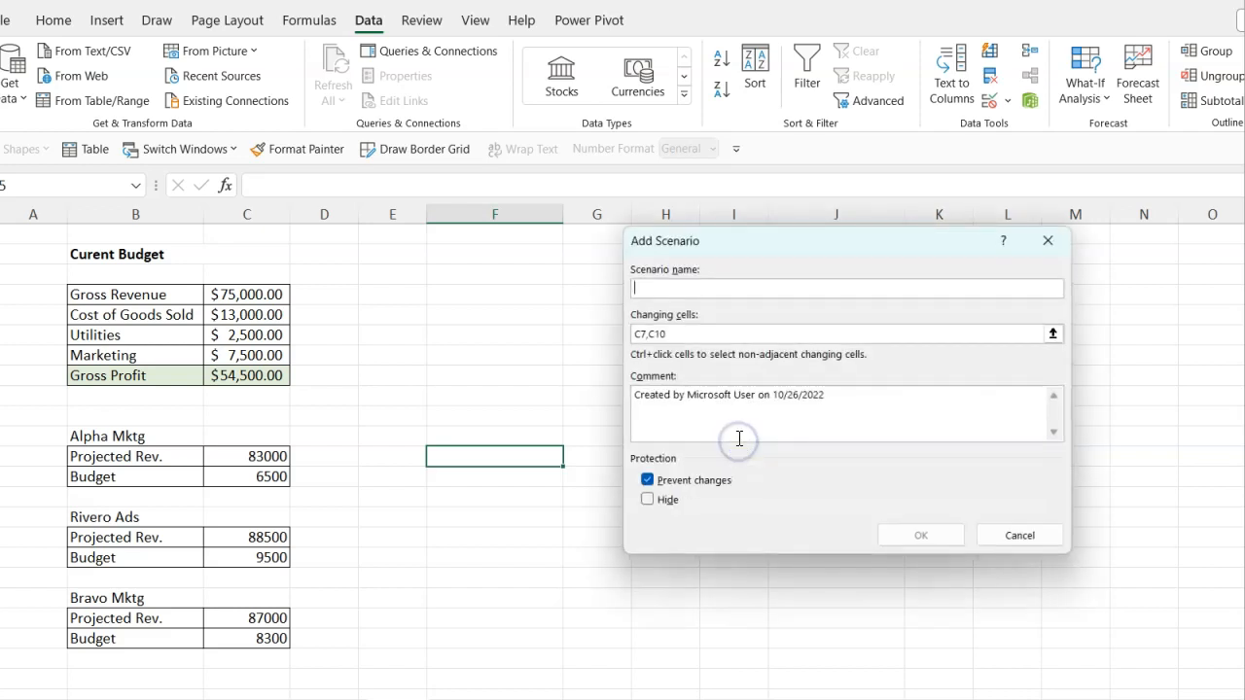
text(Rivero)
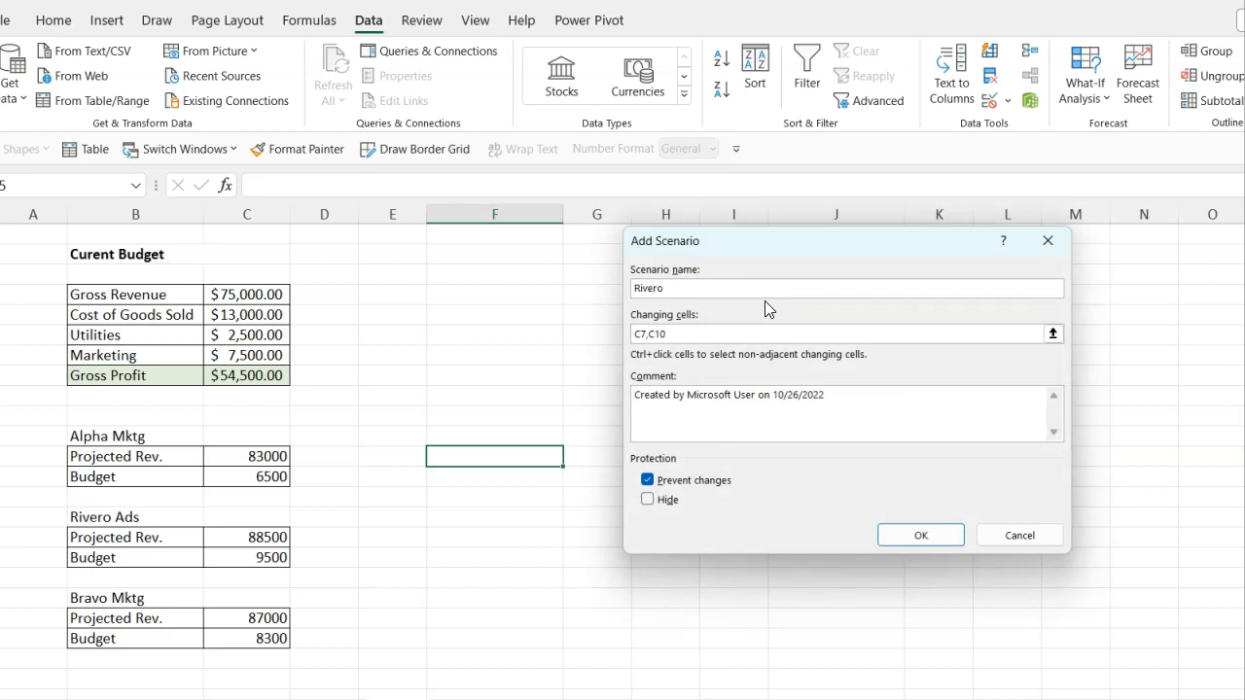
click(899, 544)
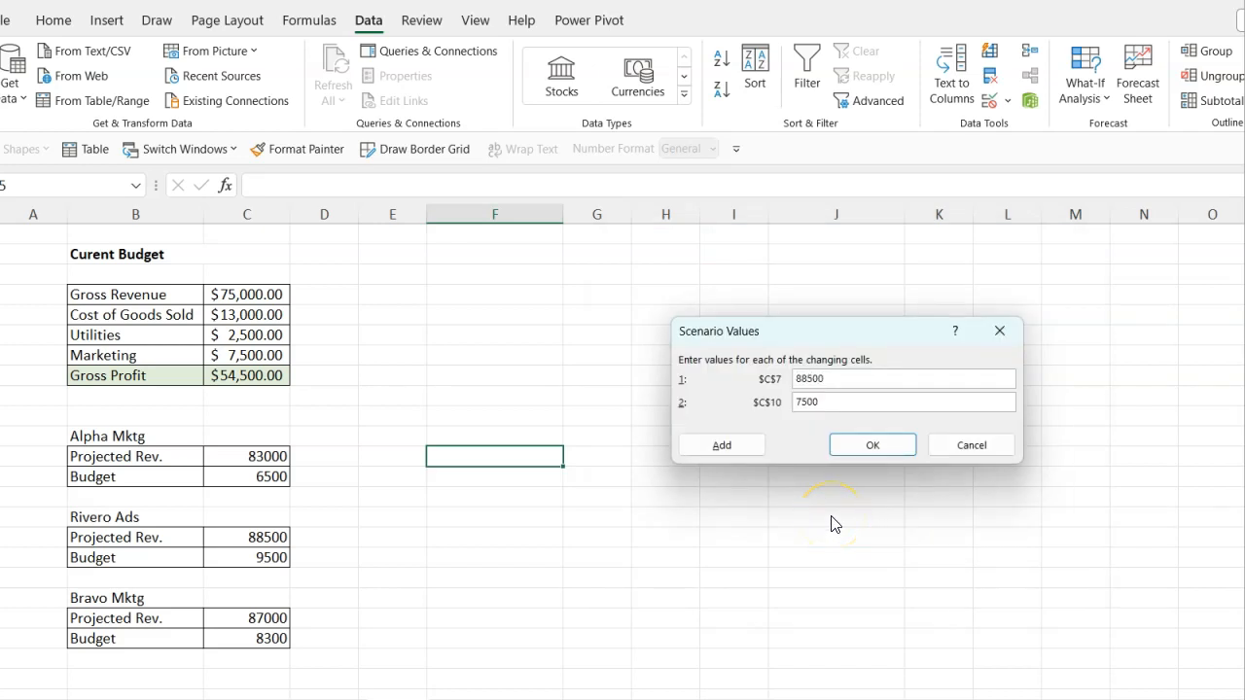
click(803, 403)
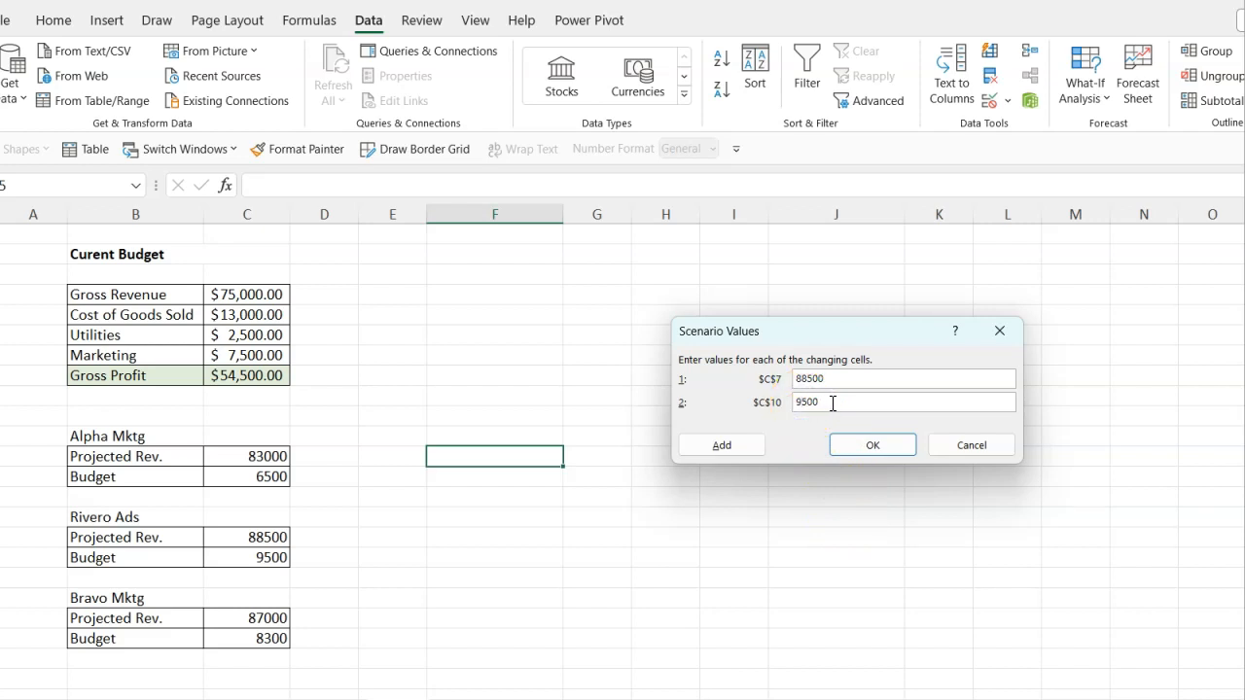
Add a scenario named Bravo with C7 set to 87000 and C10 to 8300, and return to the scenario list.
click(741, 445)
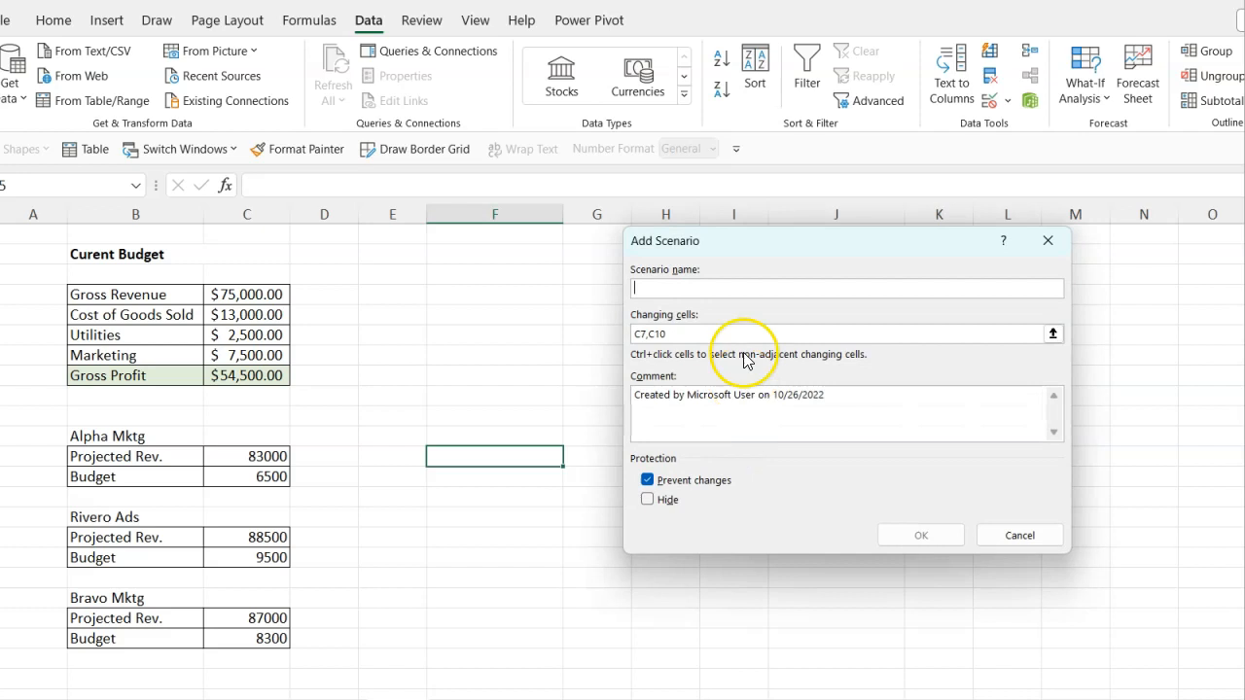
text(Bravo)
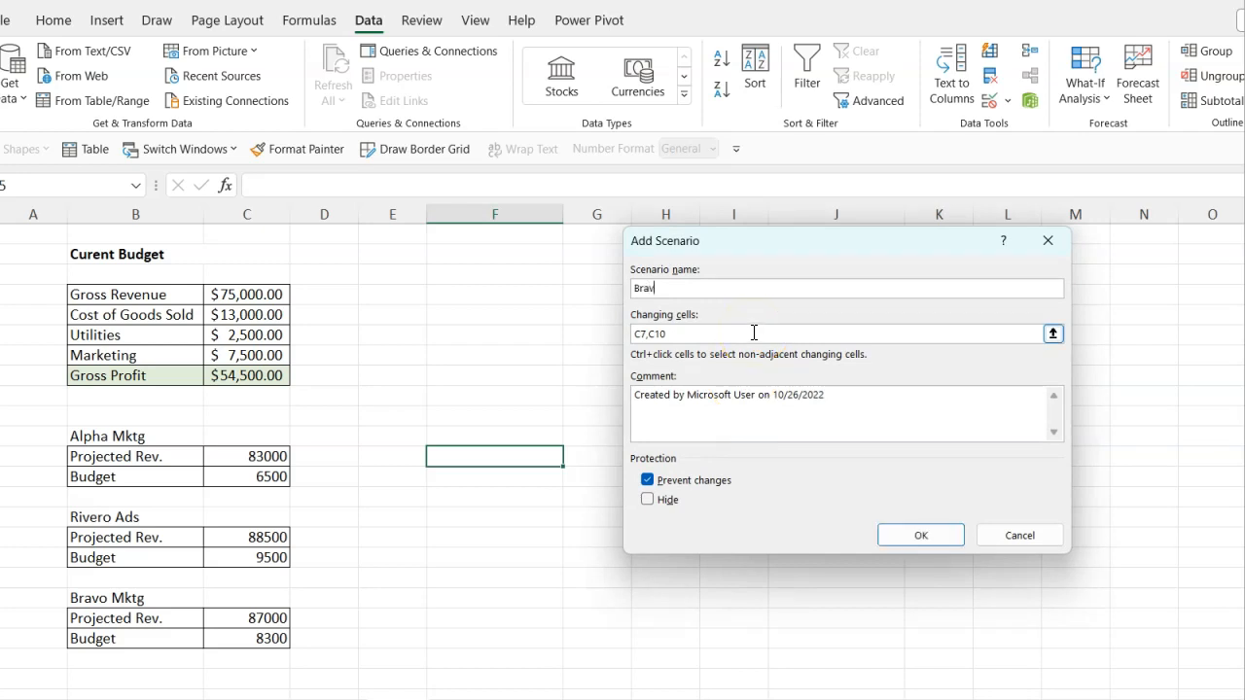
click(899, 531)
text(87)
click(825, 400)
key(BackSpace)
key(BackSpace)
key(BackSpace)
key(BackSpace)
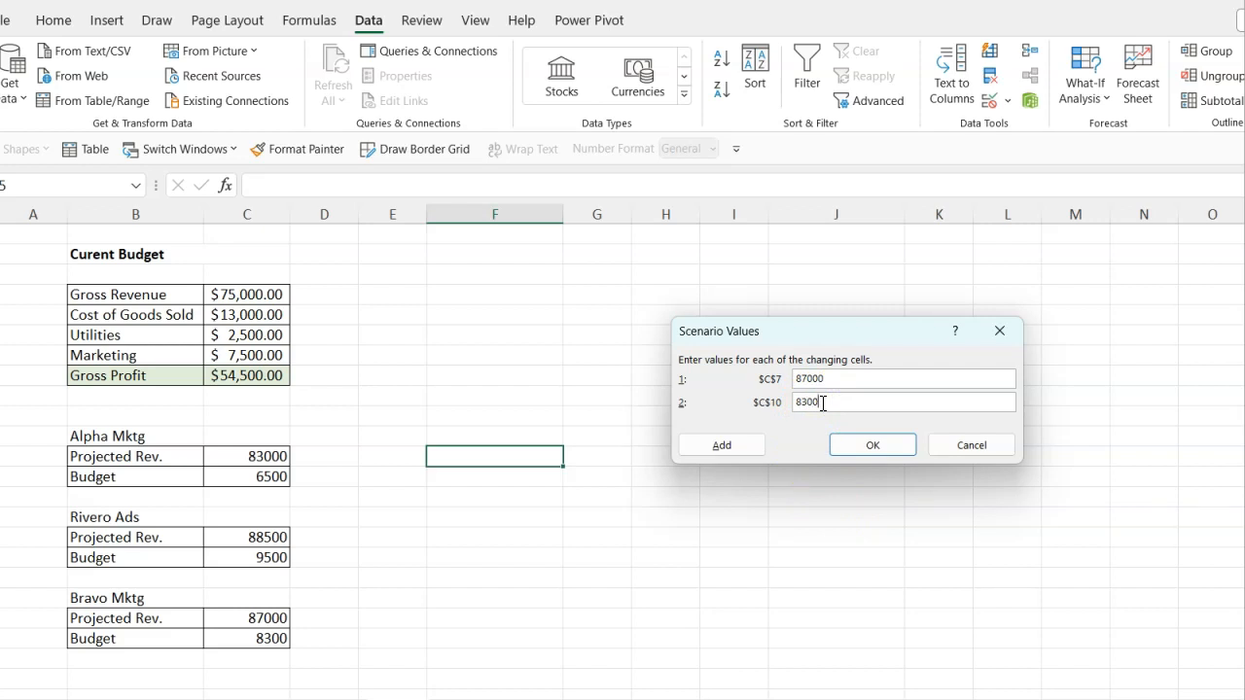
click(871, 445)
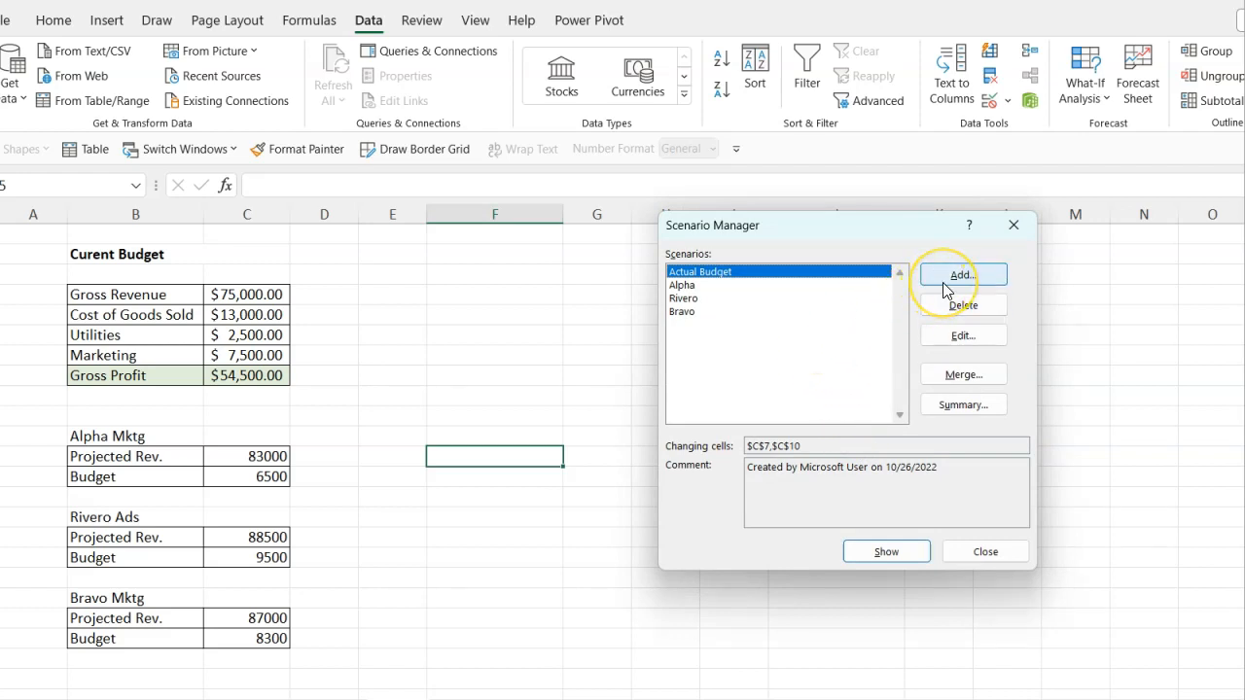
Review the Actual Budget scenario's definition and values, and look at the options for merging scenarios from other sheets.
click(953, 338)
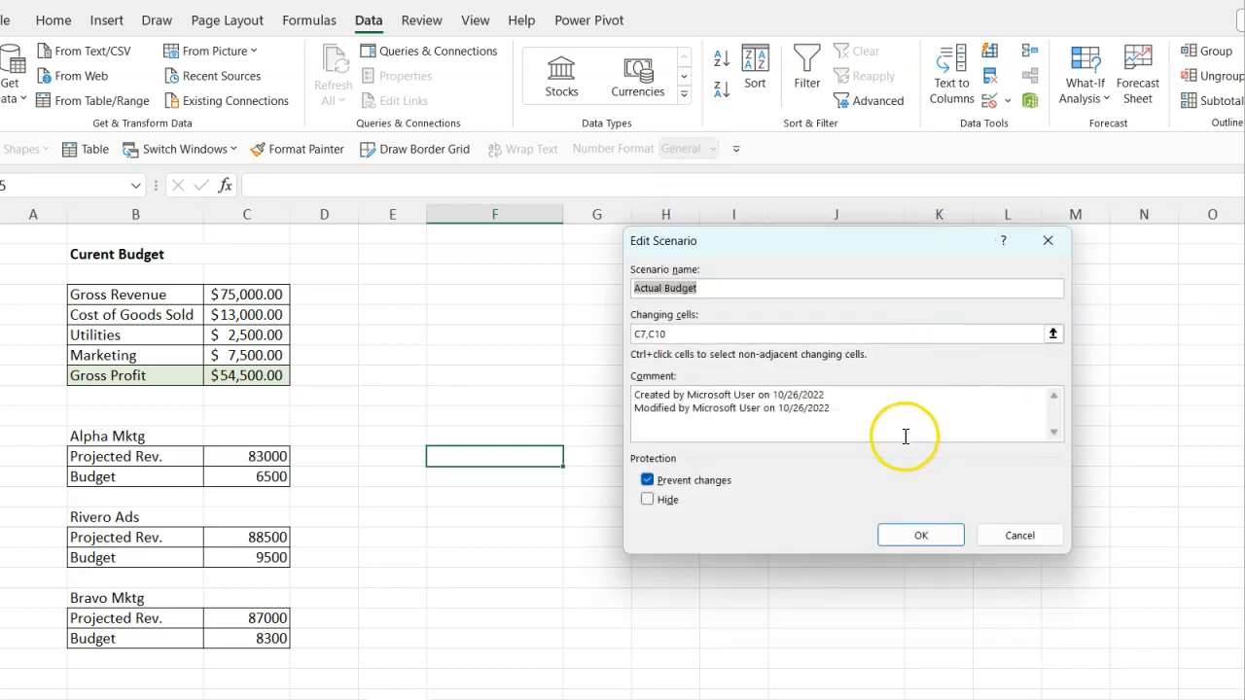
click(920, 535)
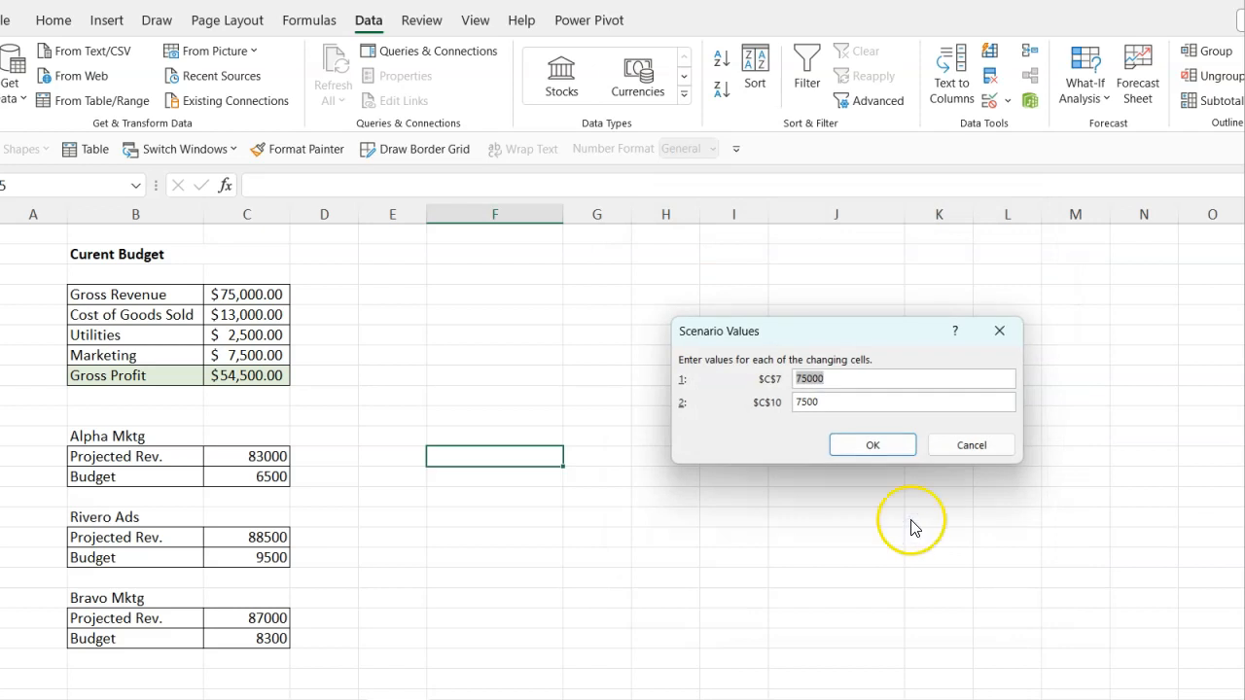
click(880, 449)
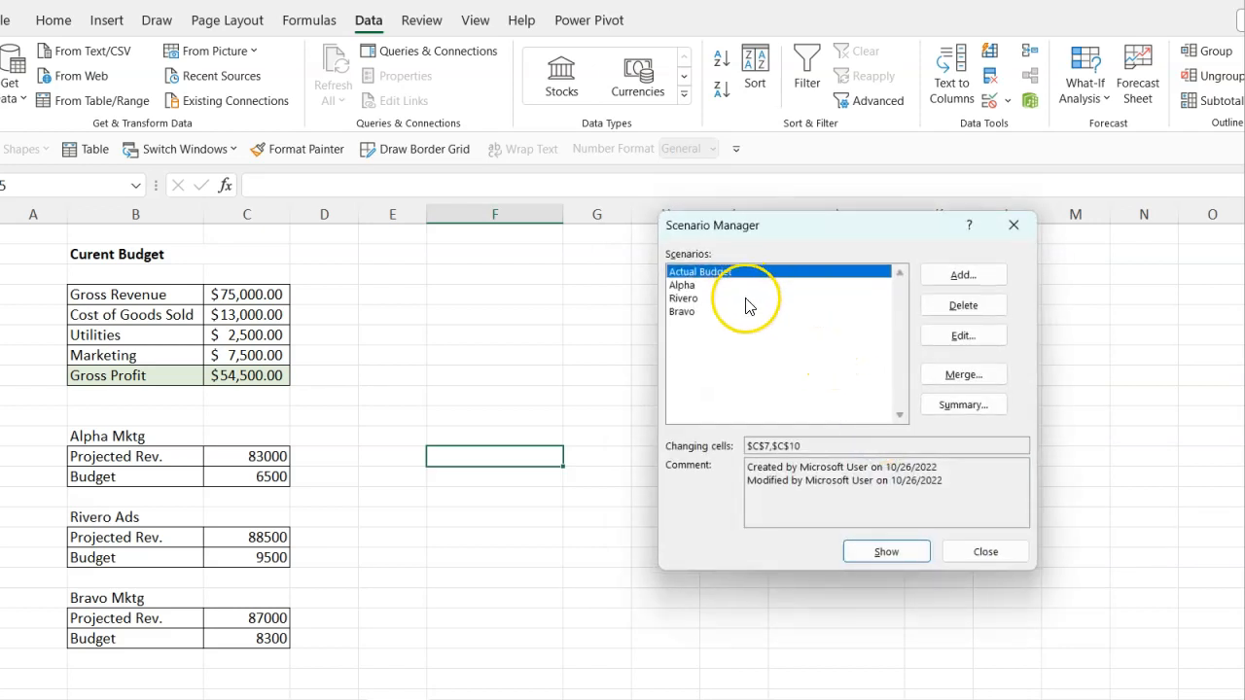
click(932, 377)
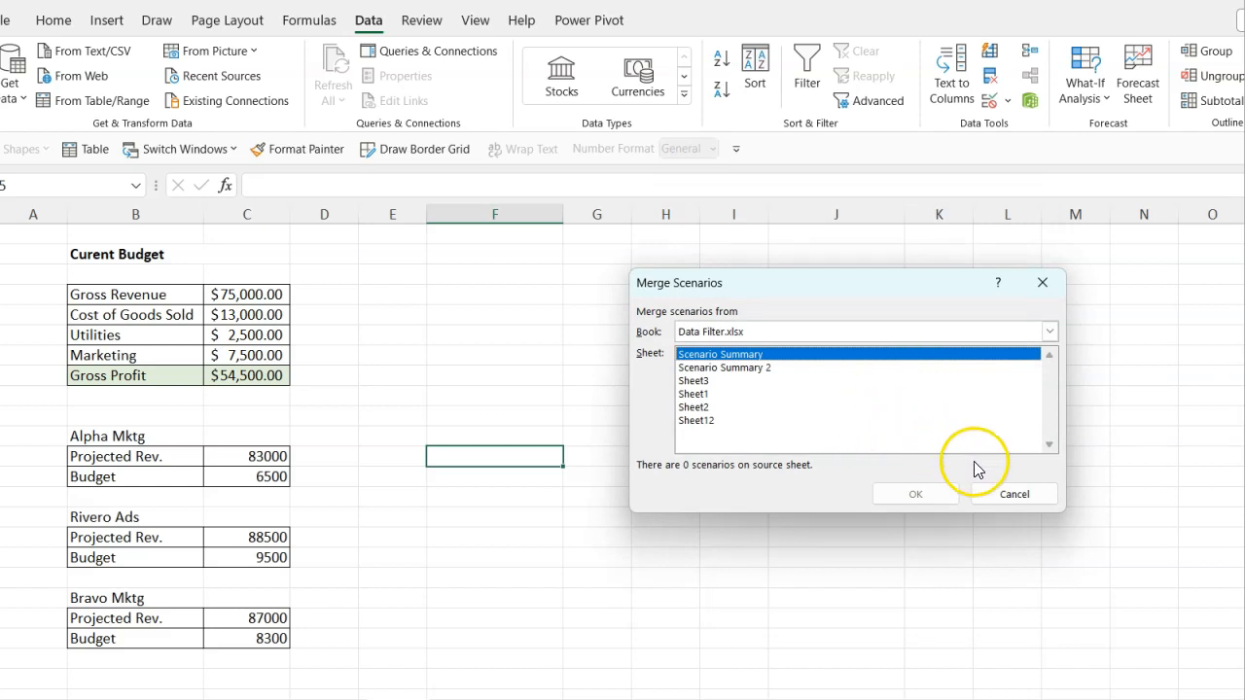
click(1002, 493)
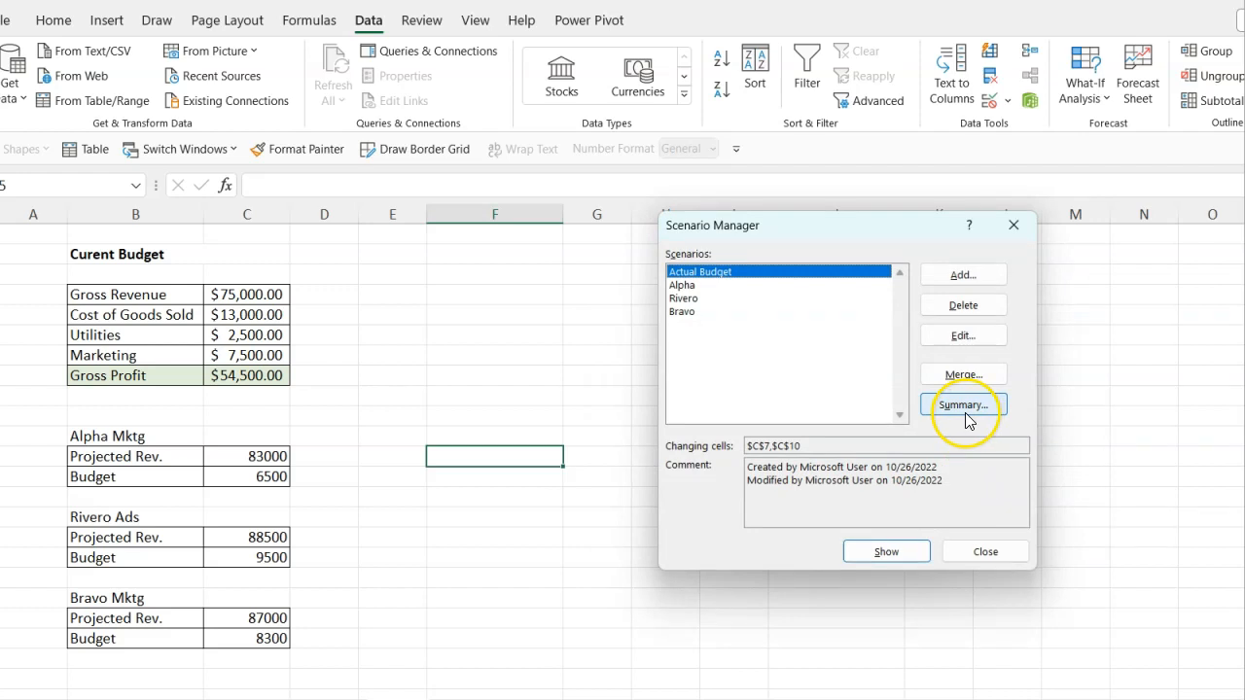
Show the Alpha and Rivero scenarios in the budget table in turn, and return it to the Actual Budget scenario.
click(690, 286)
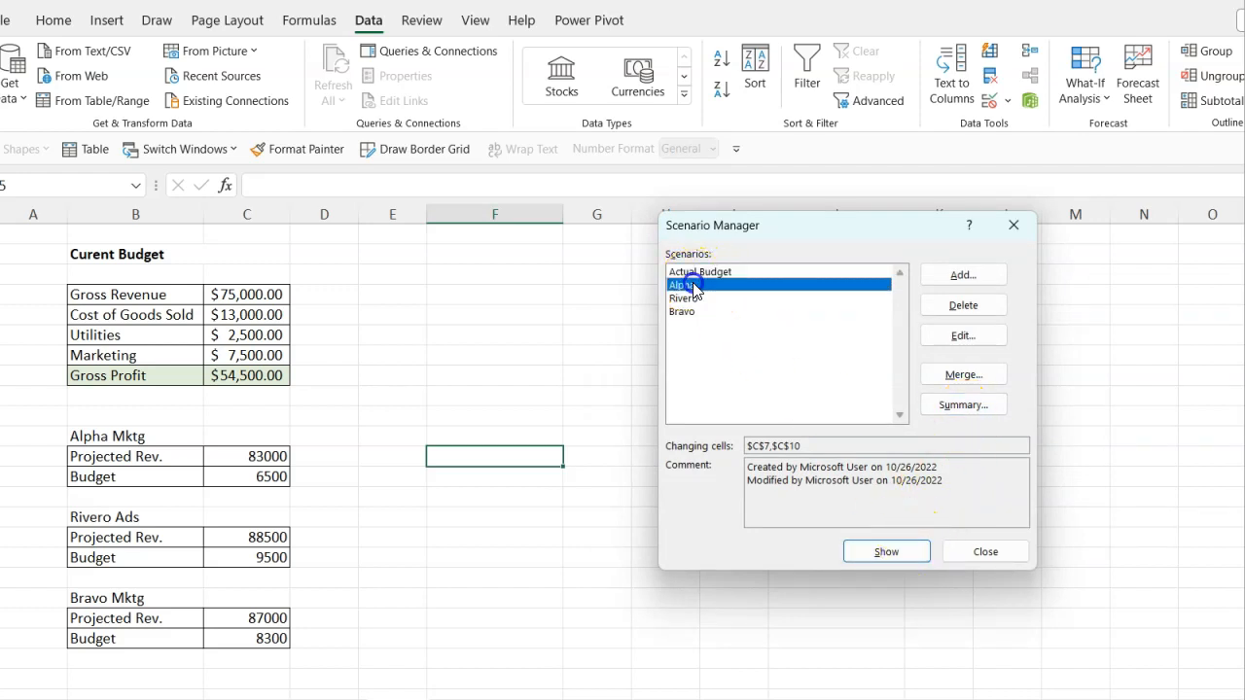
click(878, 555)
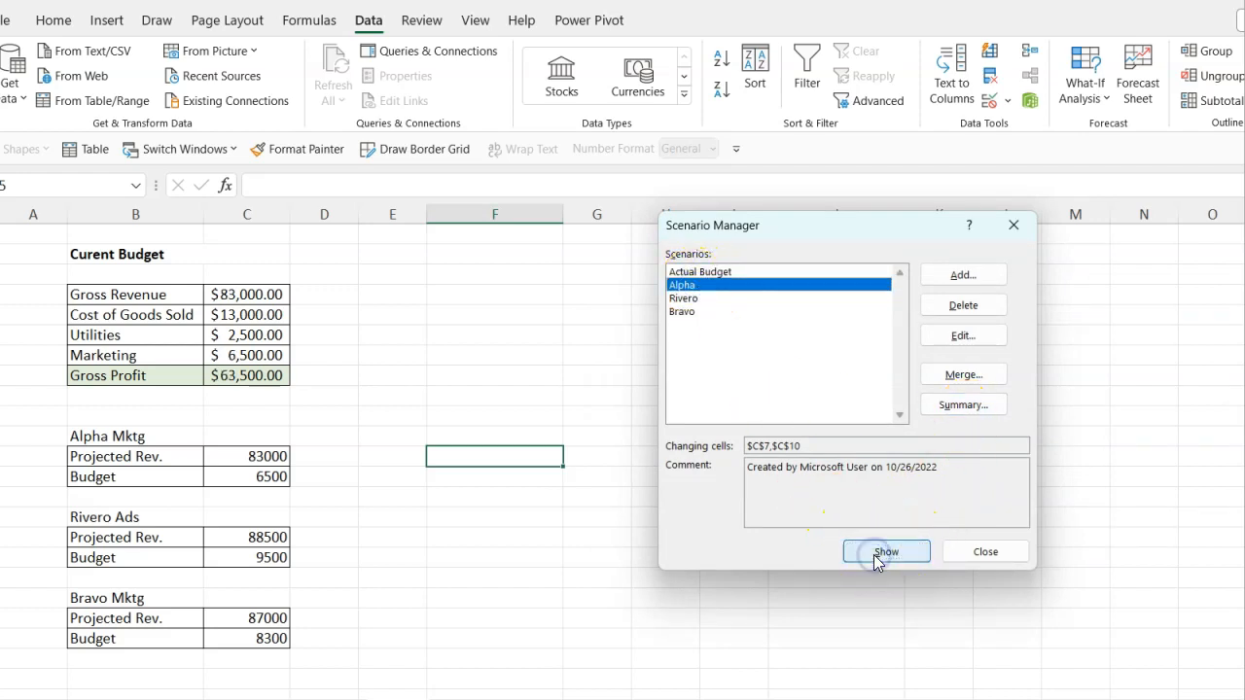
click(698, 299)
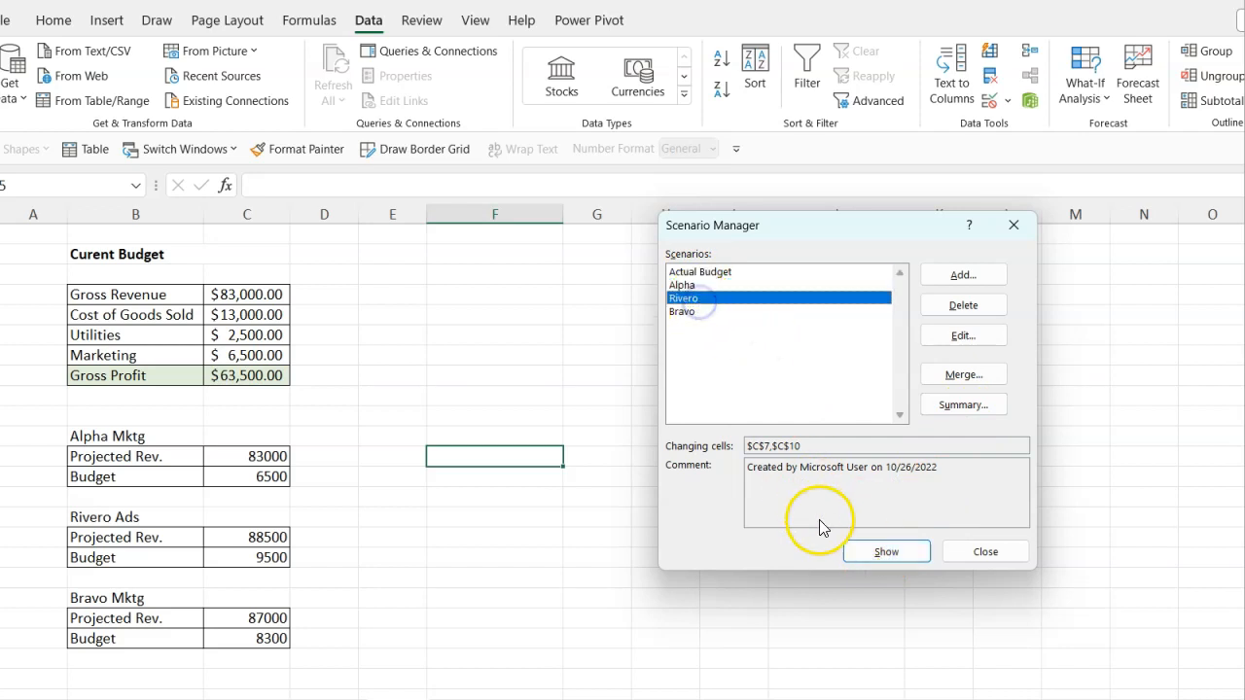
click(881, 553)
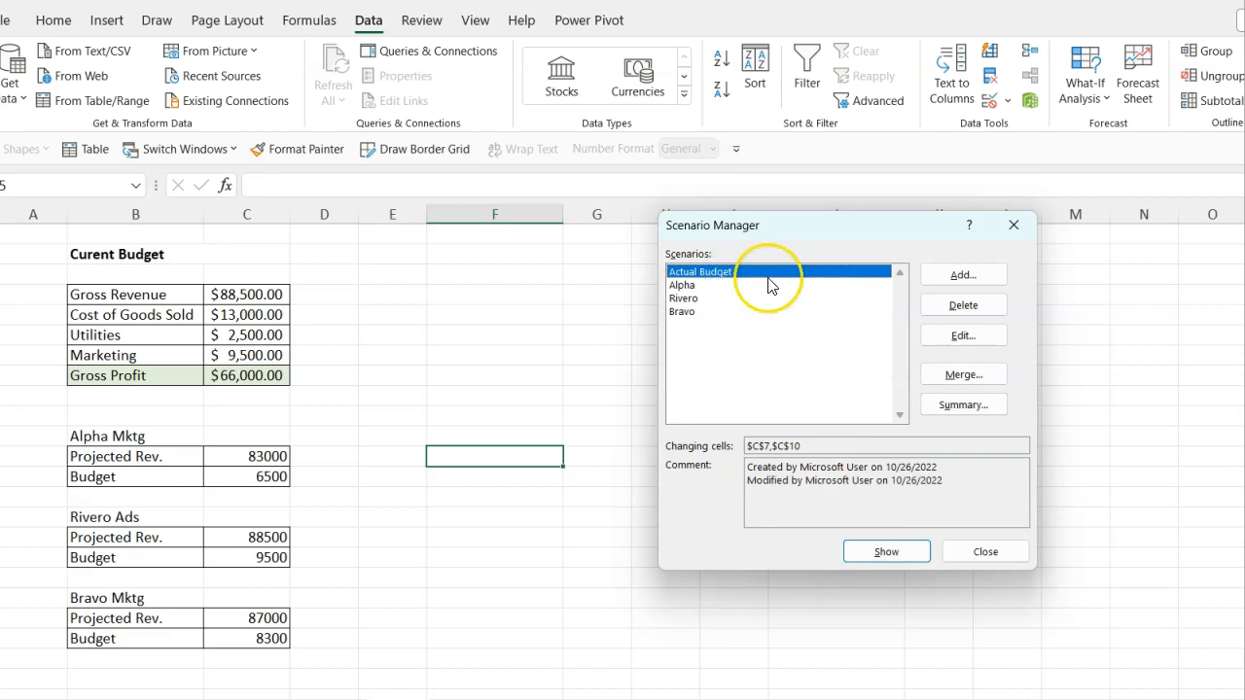
click(872, 550)
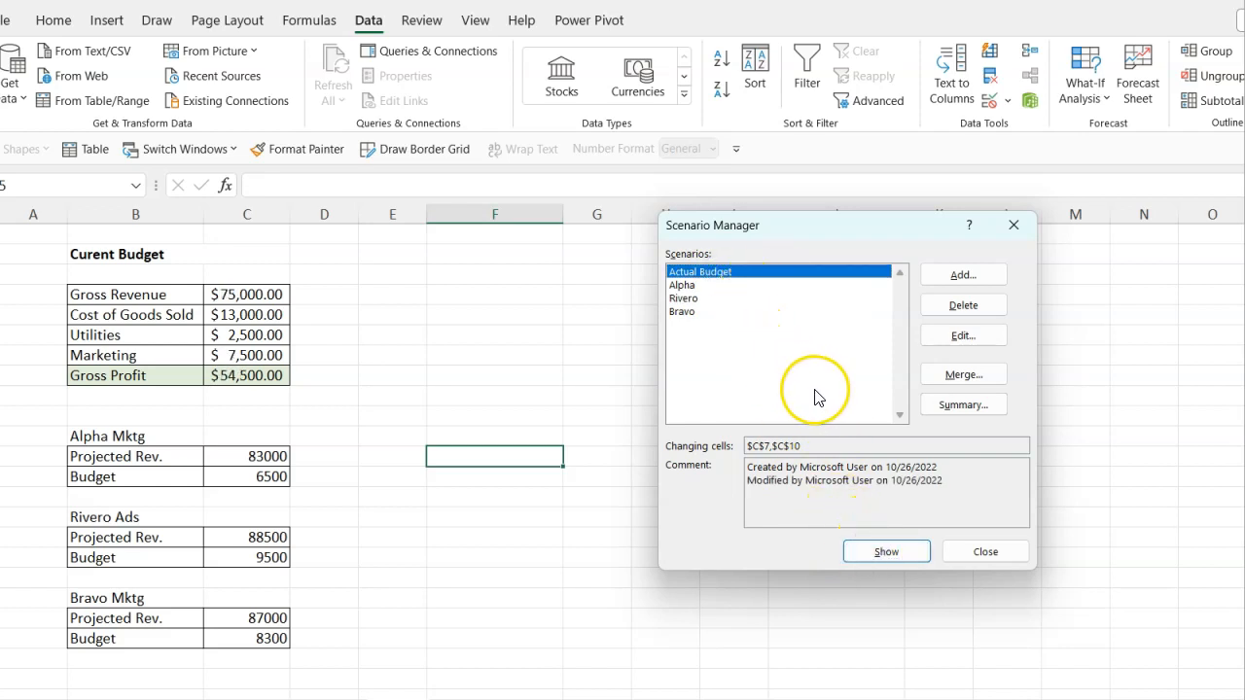
Generate a scenario summary report with C11, the gross profit, as the result cell.
click(963, 406)
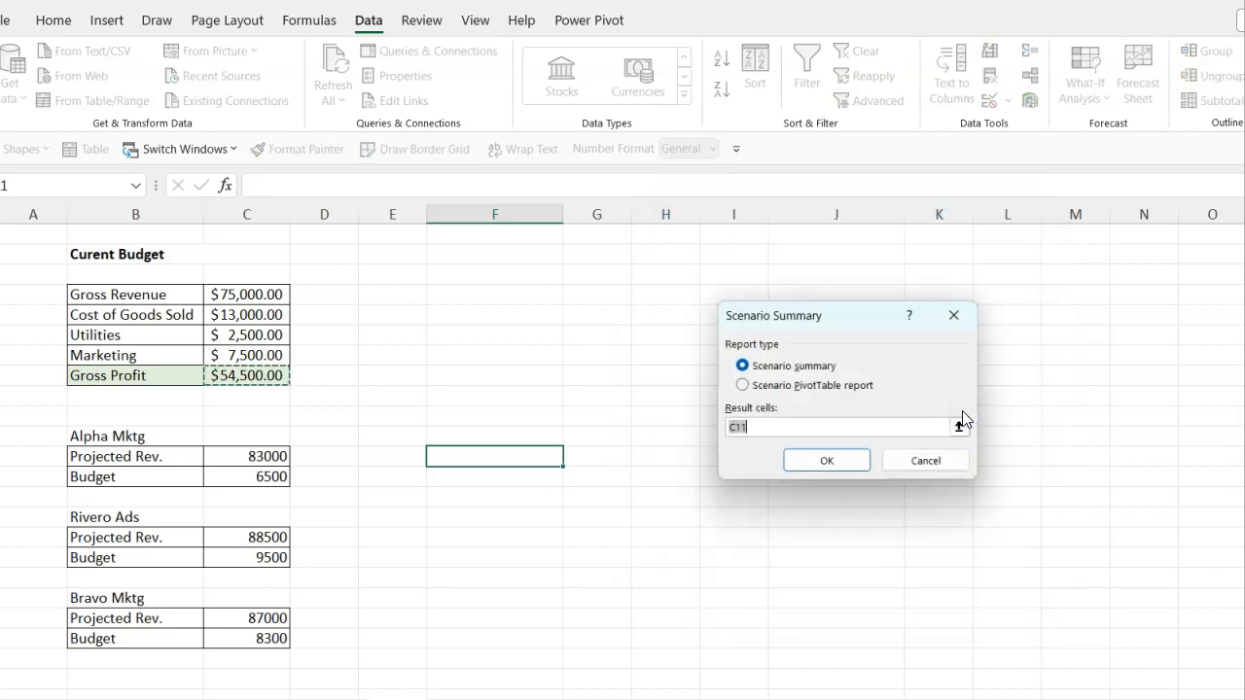
click(822, 459)
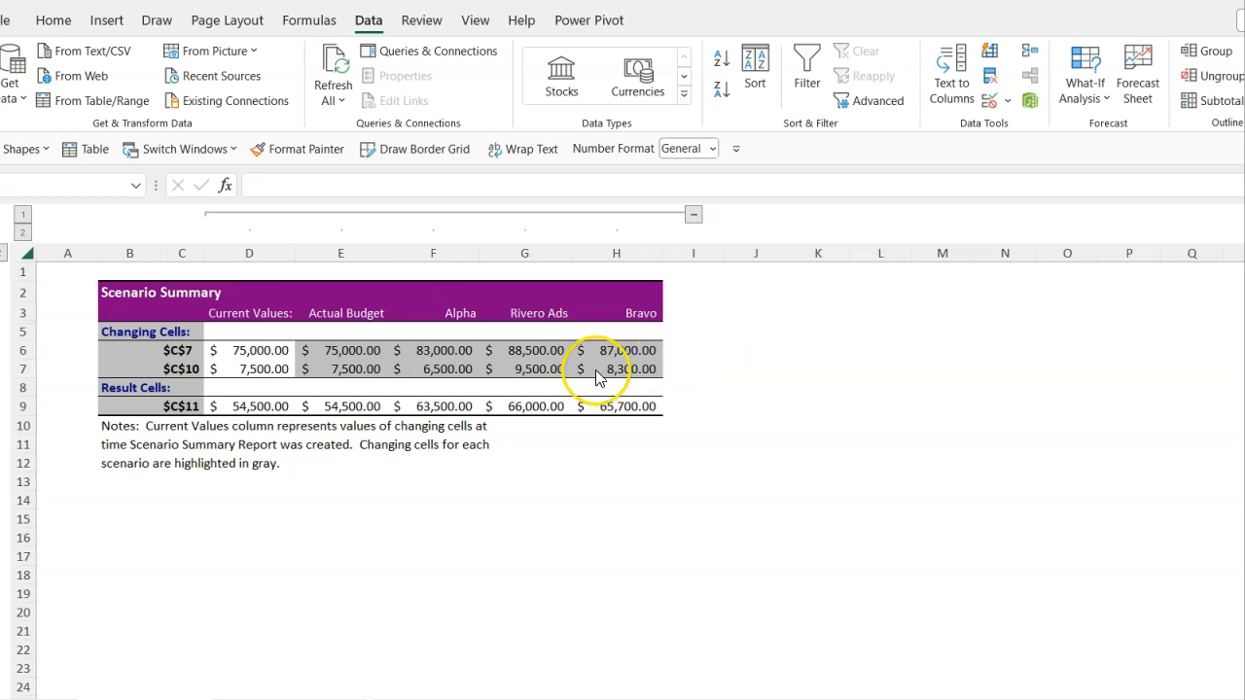
Compare the Rivero Ads and Bravo gross profits in the summary and enter their difference, 300, in J9.
drag(546, 407, 548, 313)
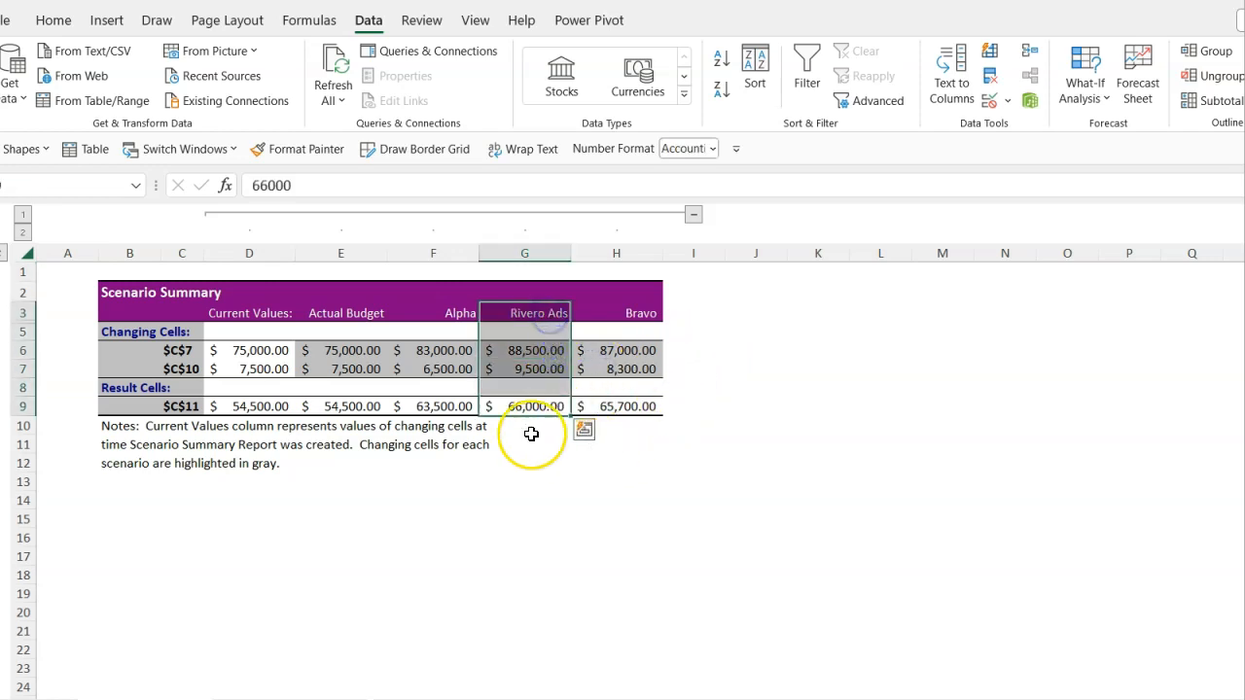
click(515, 406)
click(644, 409)
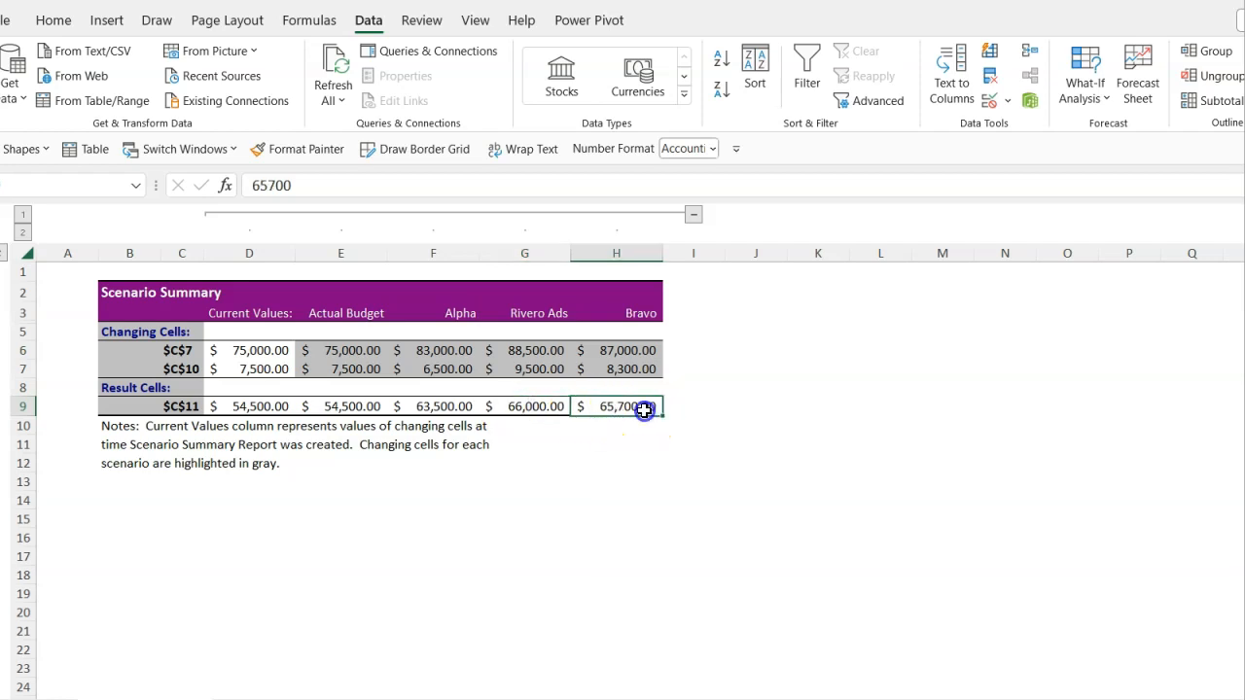
click(716, 410)
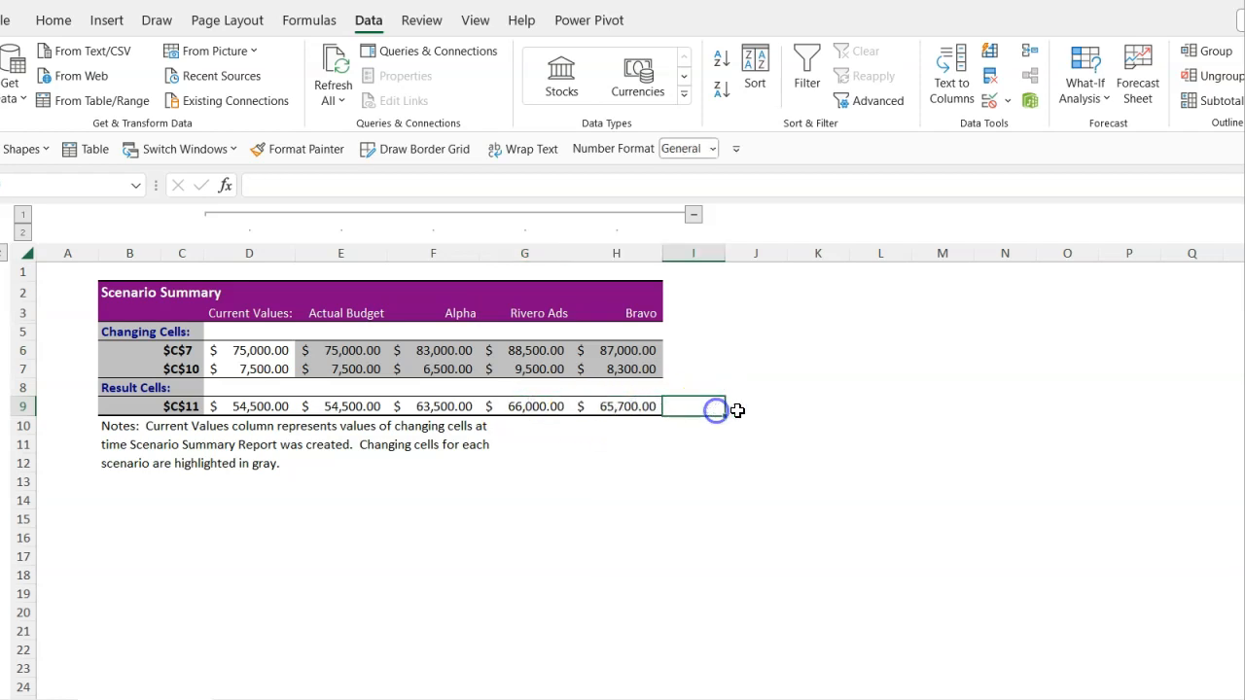
click(738, 411)
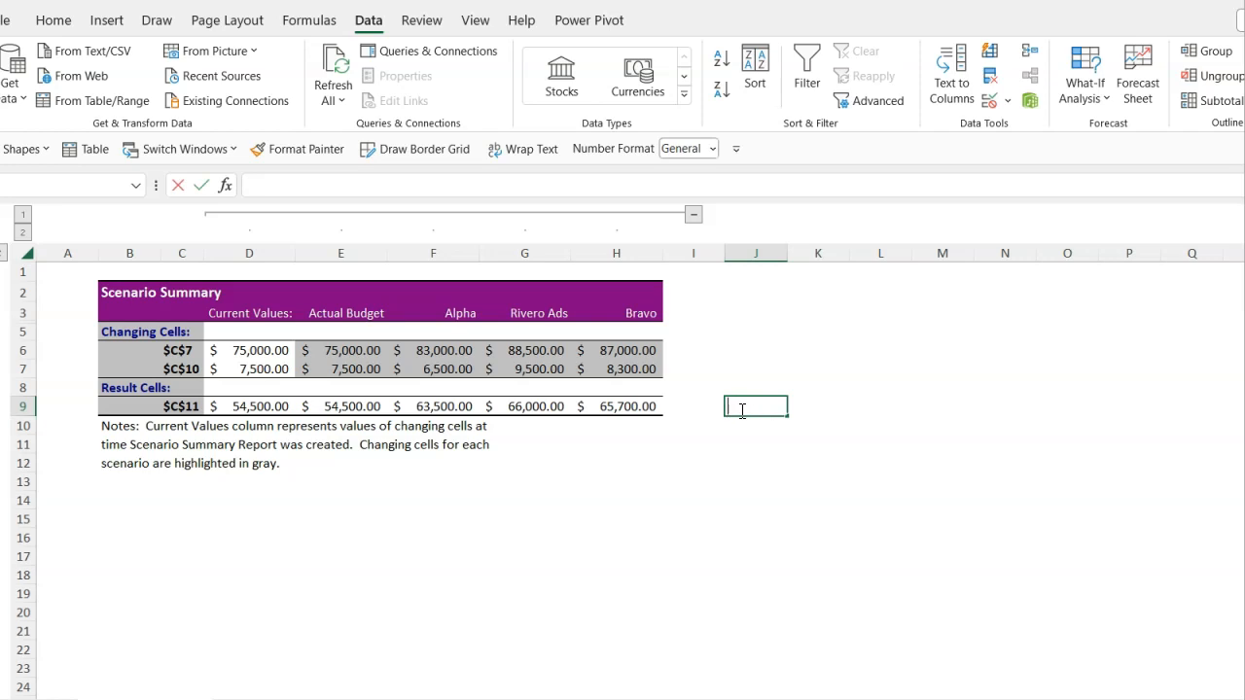
text(300.00)
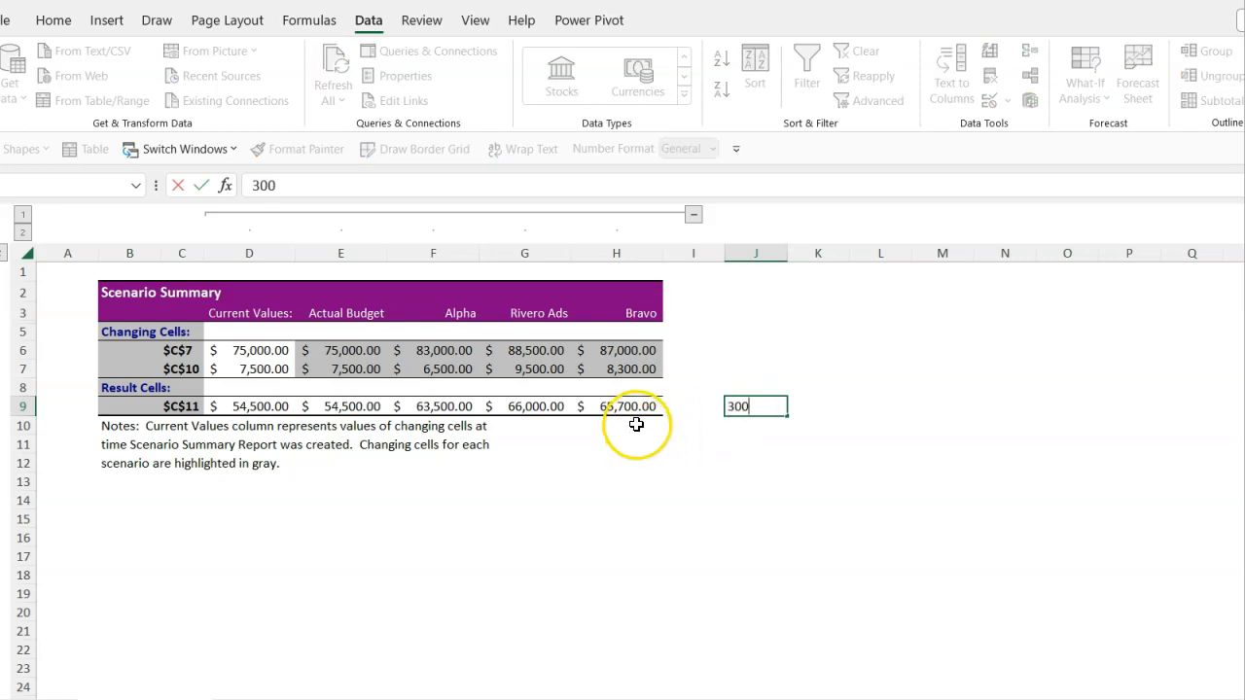
Compare the Rivero Ads and Bravo marketing costs in the summary and enter their difference, 1200, in J7.
click(568, 372)
click(616, 370)
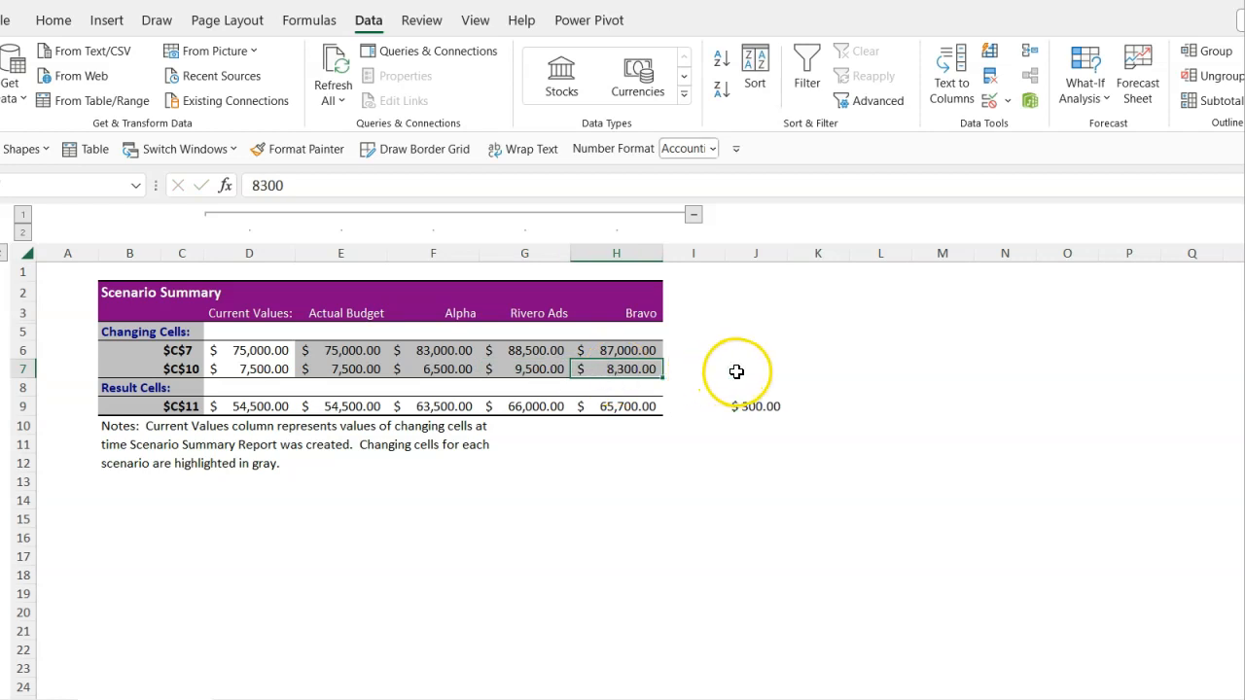
click(737, 371)
text(1,2)
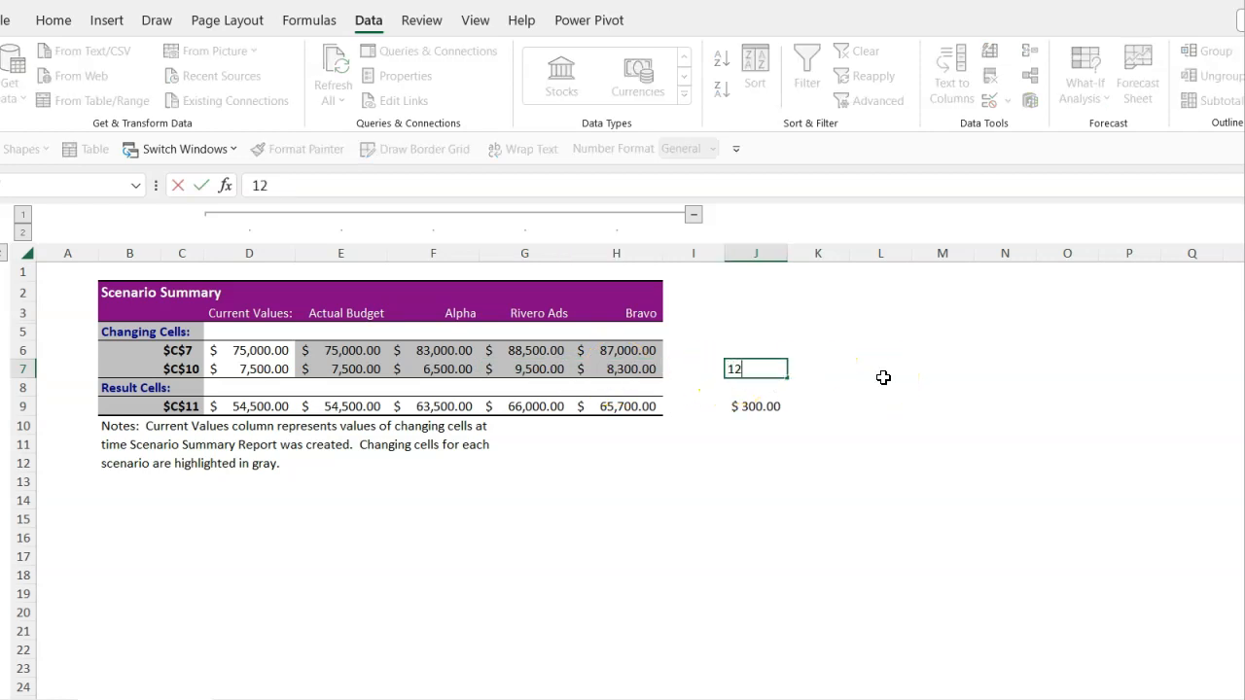
text(00)
click(784, 477)
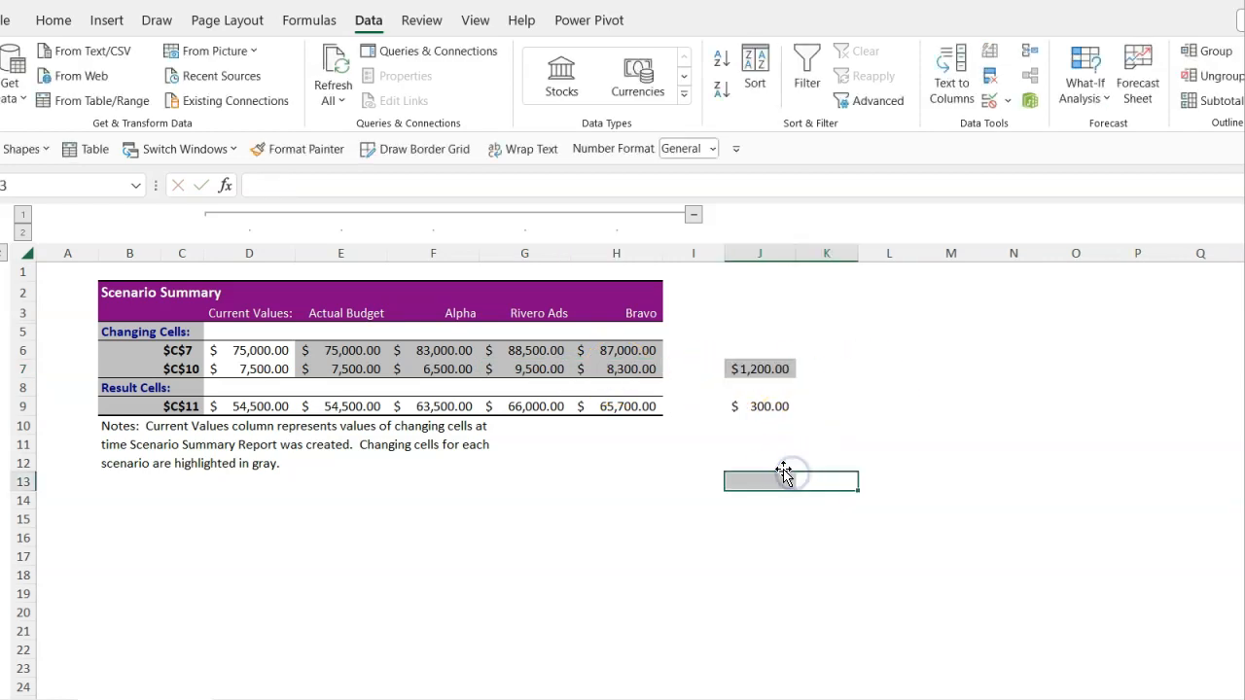
click(654, 499)
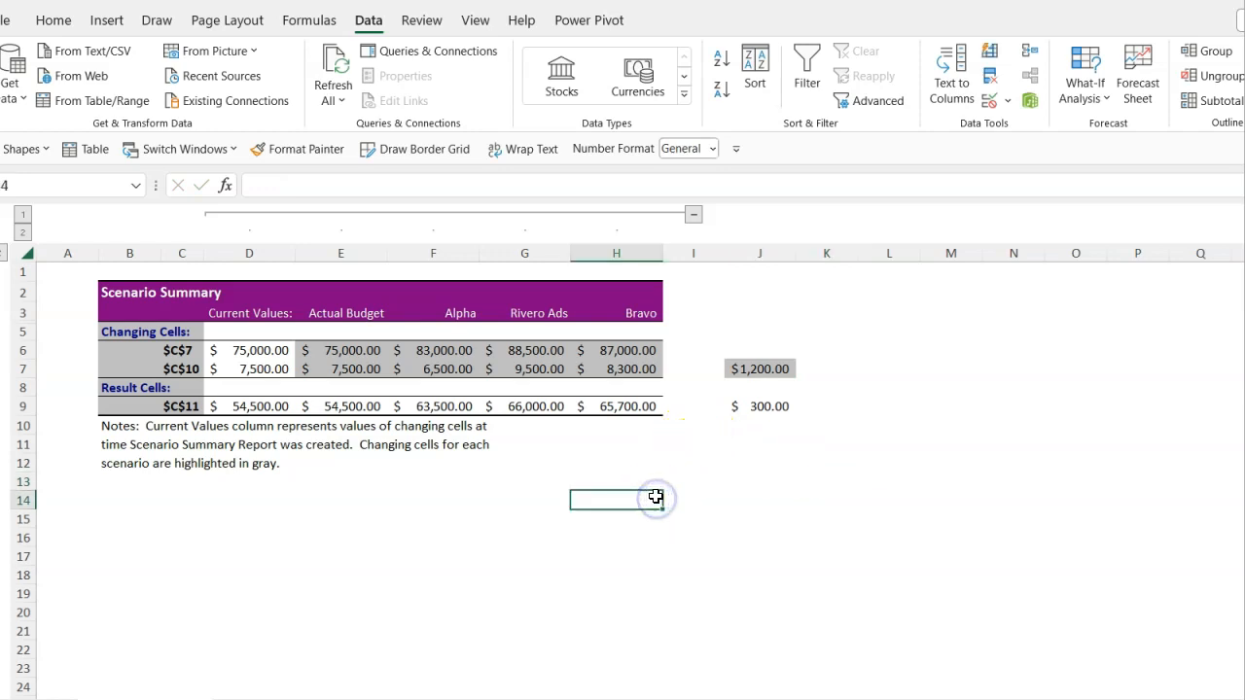